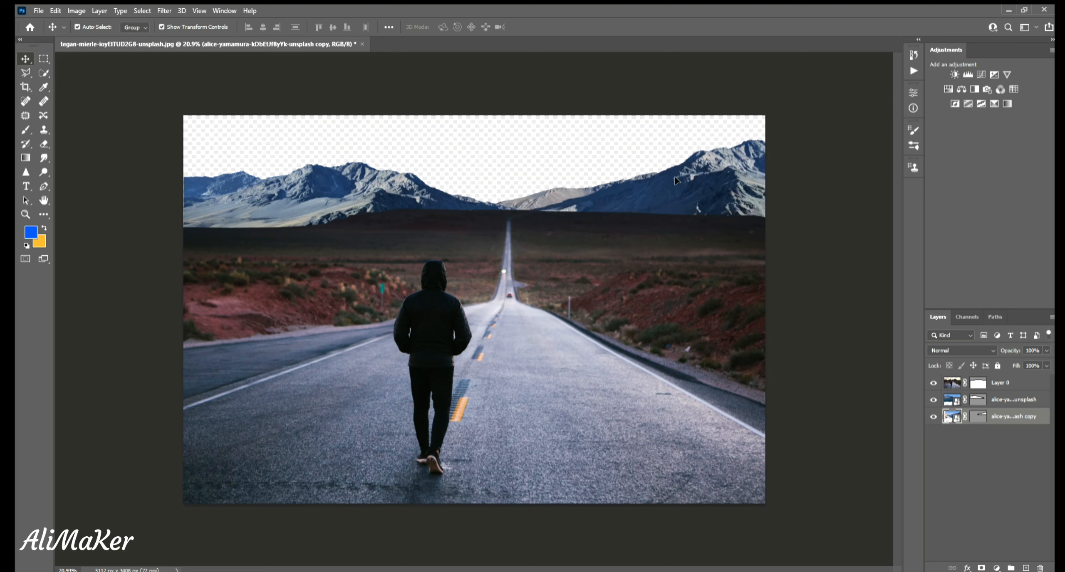
# Raise the mountains slightly above the horizon and darken the left range with a Brightness/Contrast smart filter
pyautogui.moveTo(361, 185); pyautogui.dragTo(362, 176)
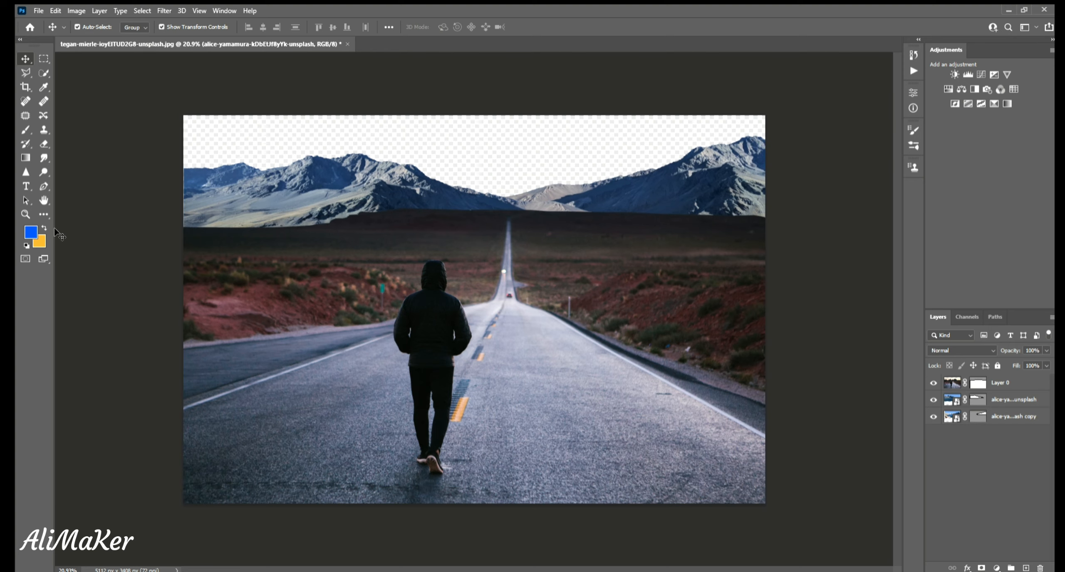
pyautogui.click(281, 192)
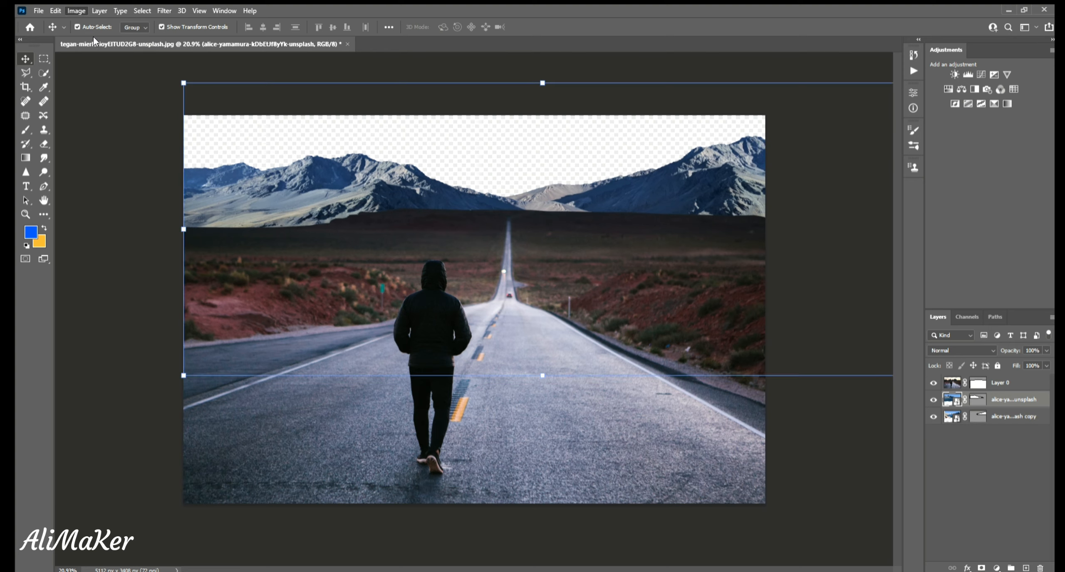
pyautogui.press('i')
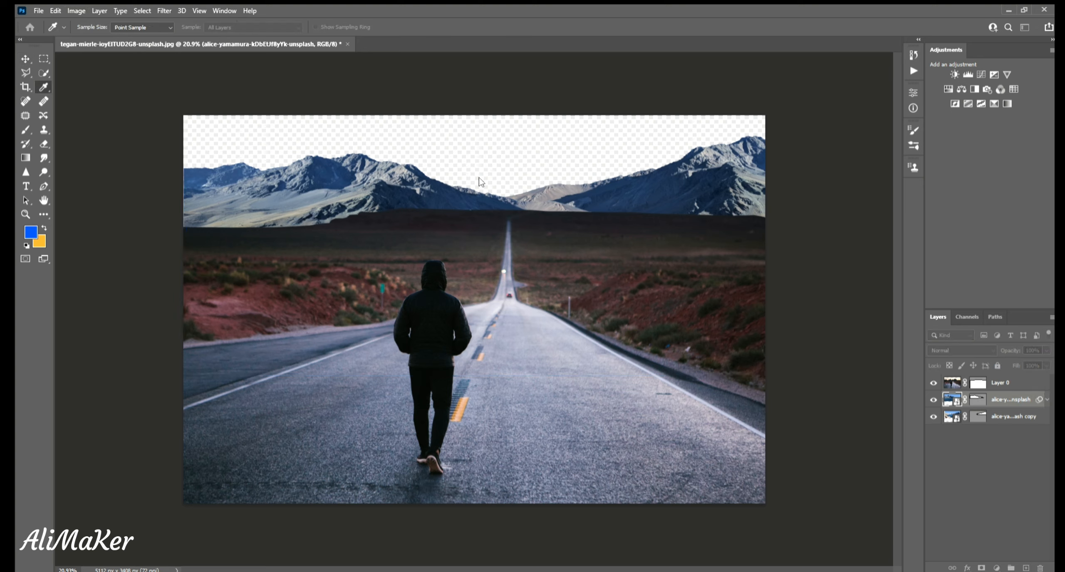
pyautogui.moveTo(461, 175); pyautogui.dragTo(459, 175)
pyautogui.moveTo(577, 205)
pyautogui.mouseDown()
pyautogui.moveTo(512, 203)
pyautogui.moveTo(560, 206)
pyautogui.moveTo(581, 165)
pyautogui.mouseUp()
pyautogui.press('Return')
pyautogui.press('v')
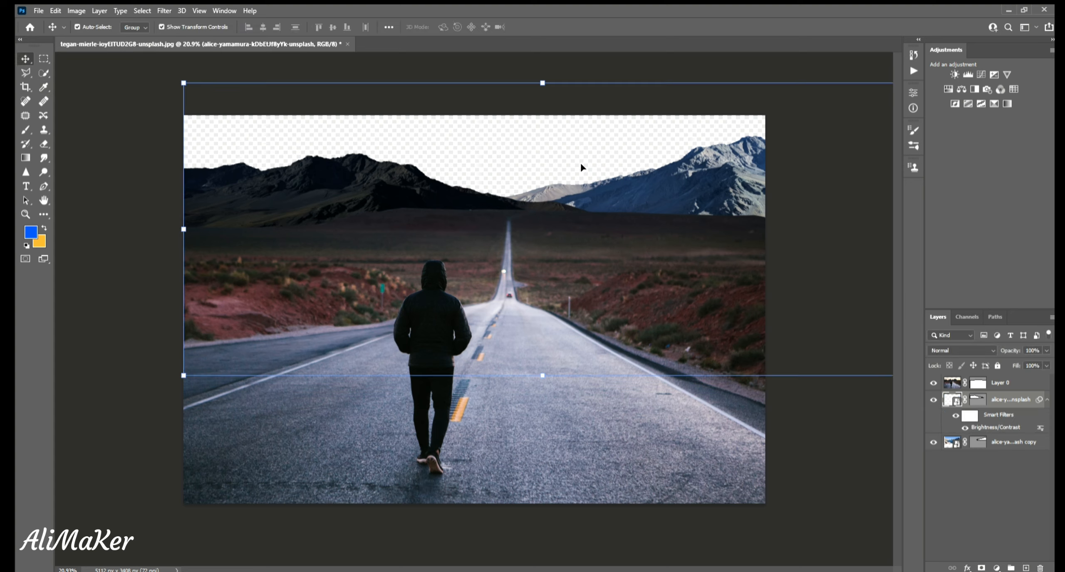
# Darken the right mountains with a Brightness/Contrast adjustment layer and apply a Gaussian Blur to their layer
pyautogui.click(721, 164)
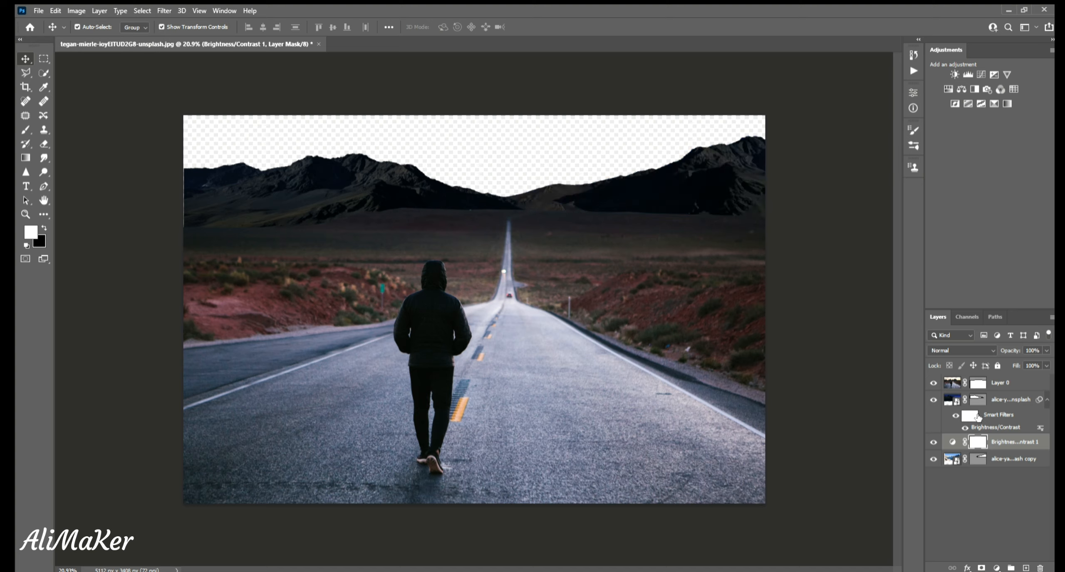
pyautogui.click(970, 475)
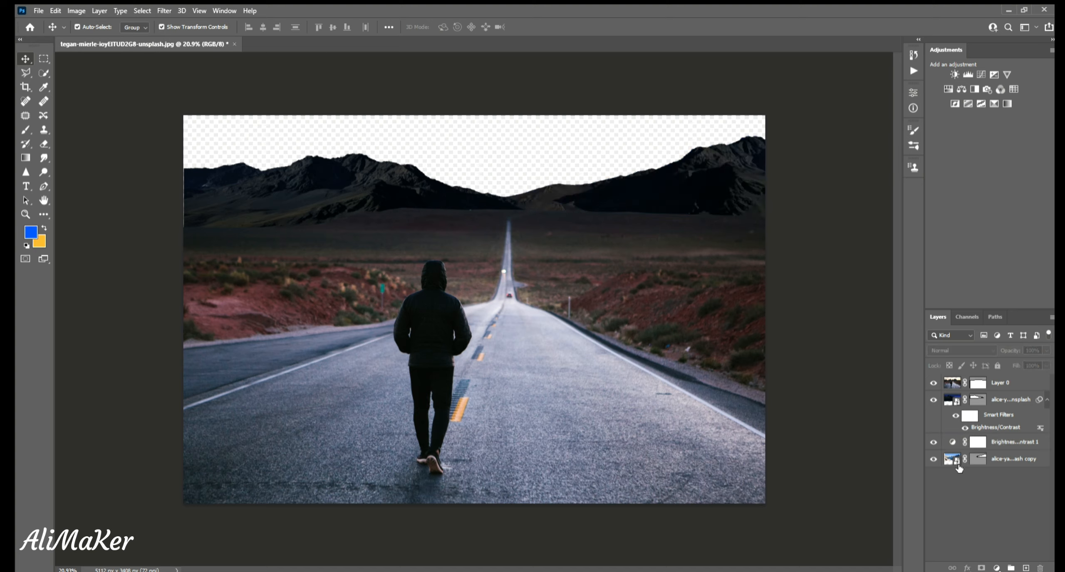
pyautogui.click(959, 466)
pyautogui.press('h')
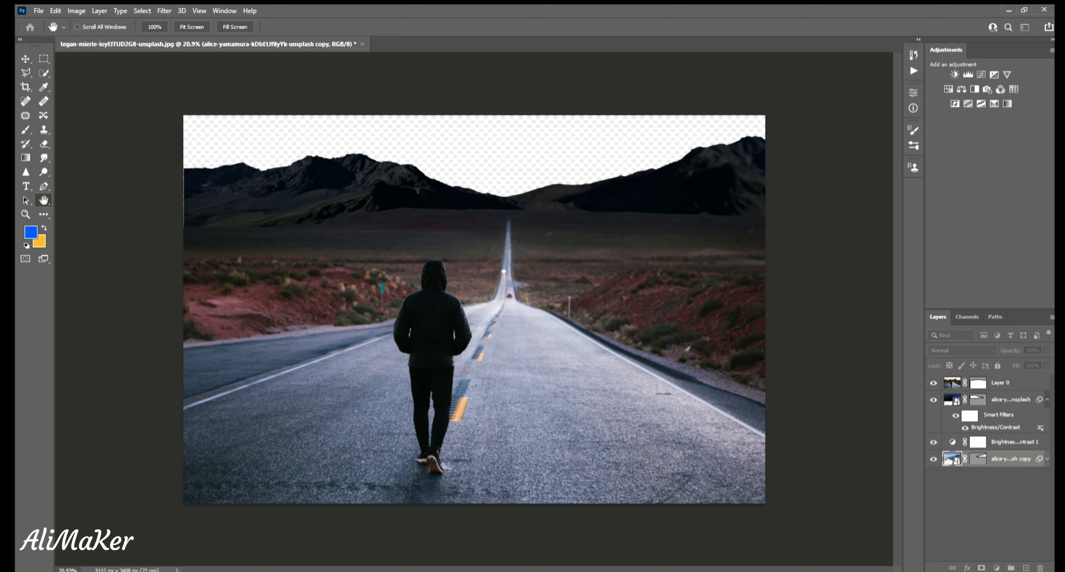
pyautogui.press('v')
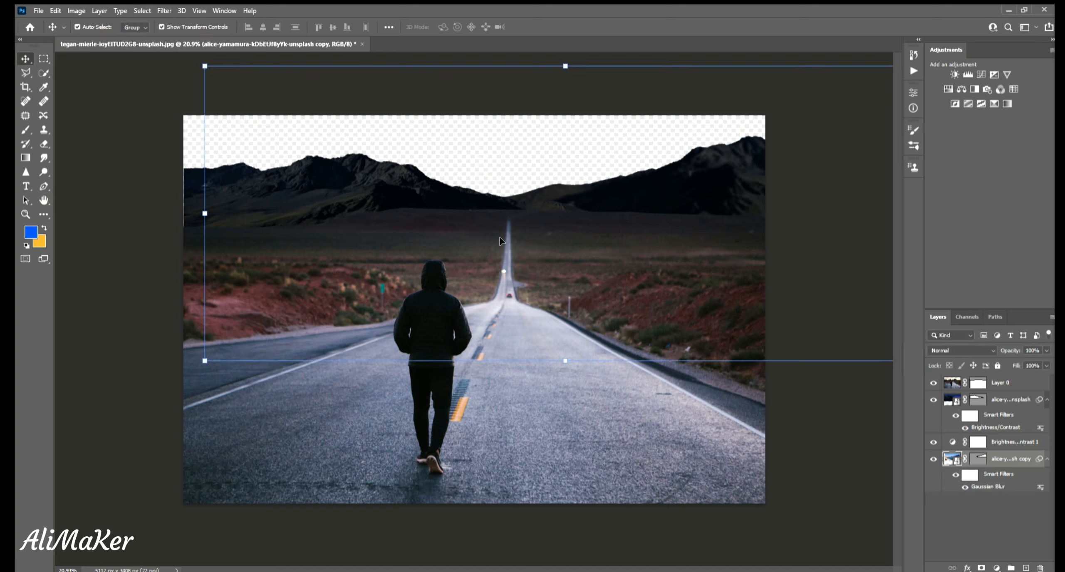
# Apply a Gaussian Blur to the left mountain range's layer
pyautogui.click(113, 375)
pyautogui.click(199, 195)
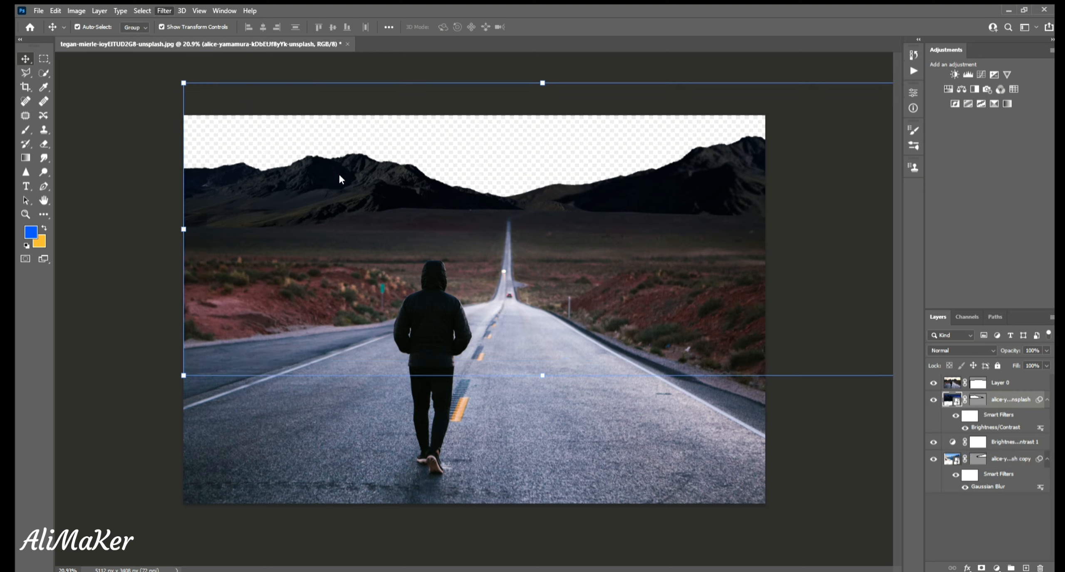
pyautogui.hotkey('ctrl', 'f')
pyautogui.press('h')
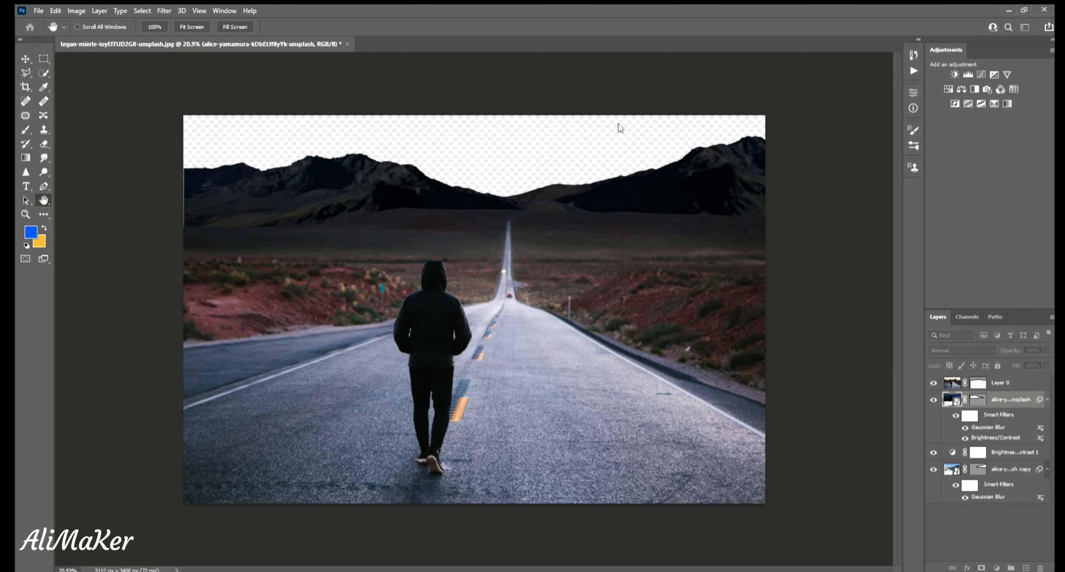
pyautogui.press('v')
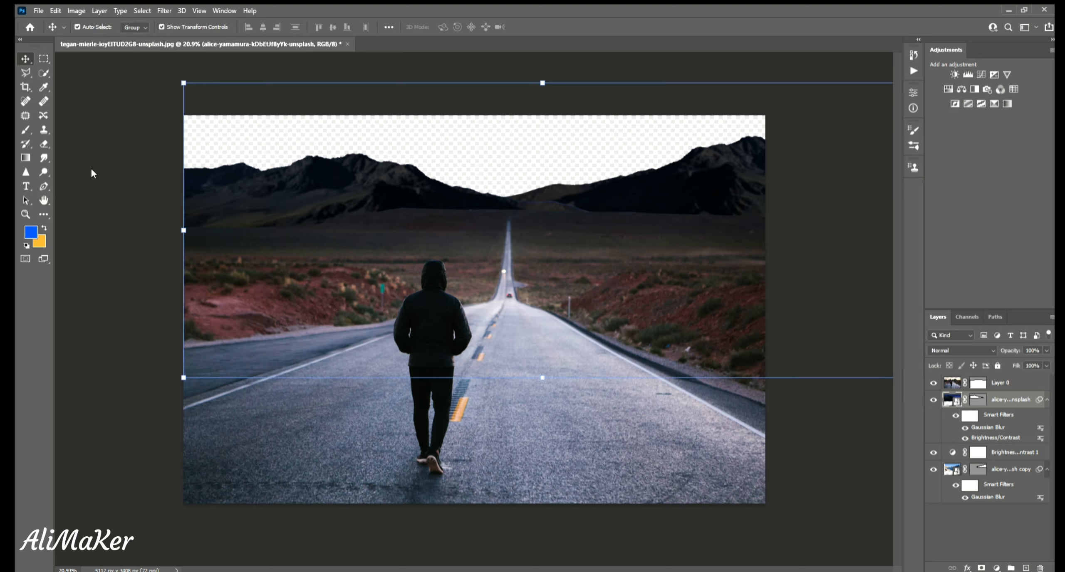
pyautogui.click(93, 173)
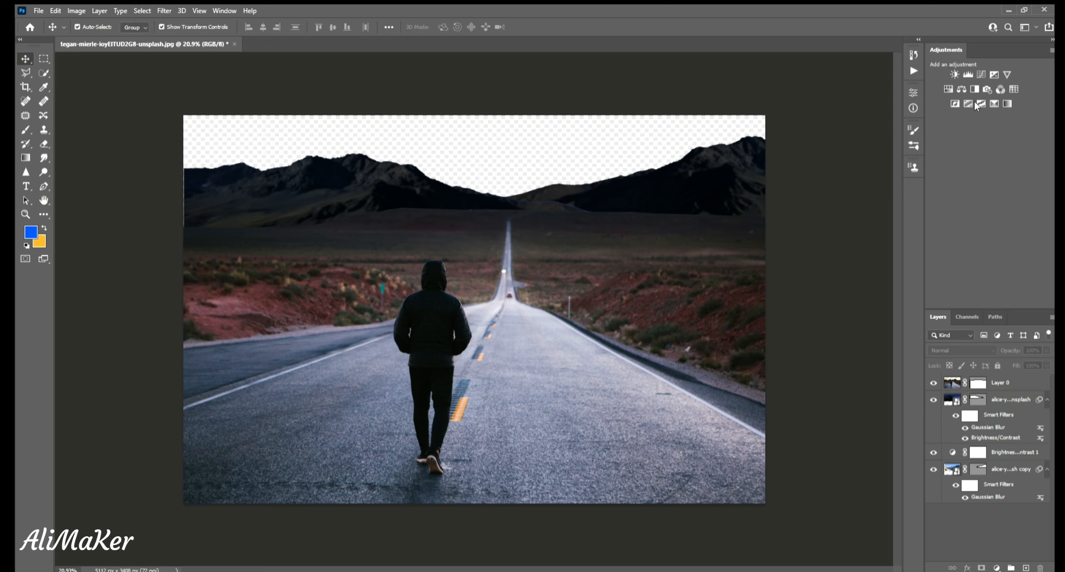
# Rasterize the right mountains' smart object layer and get the Brush tool ready with black
pyautogui.click(21, 129)
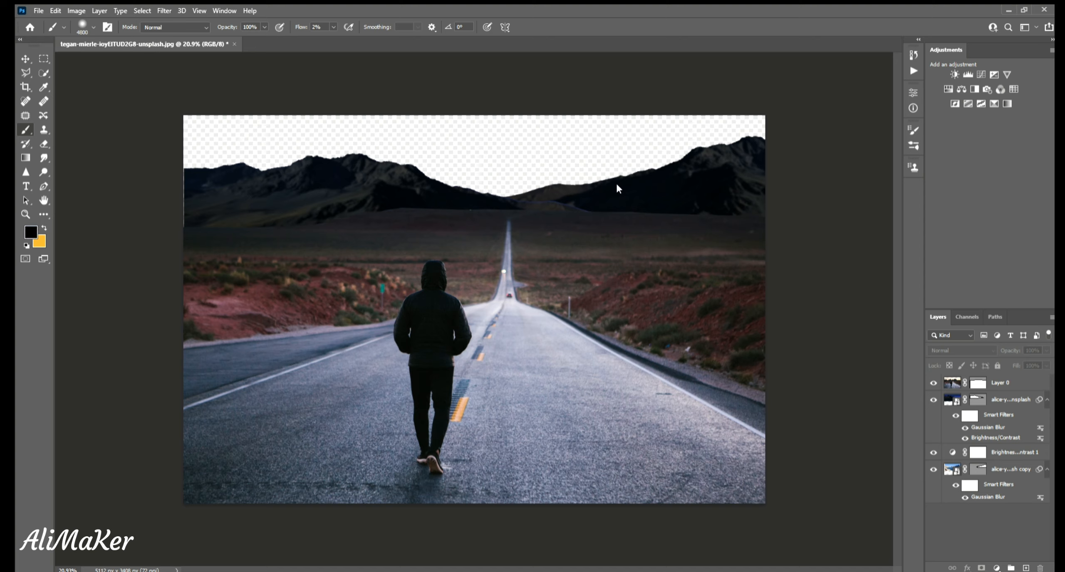
pyautogui.click(952, 471)
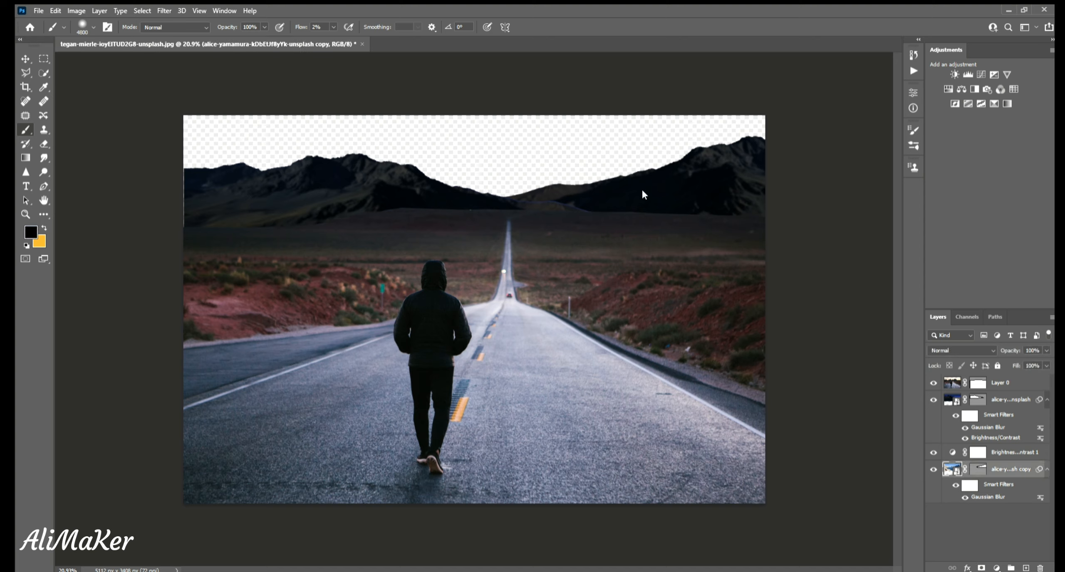
# On Layer 0, darken the plain below the right mountains with a soft black 300 px brush at 5% flow
pyautogui.click(1007, 382)
pyautogui.press('[')
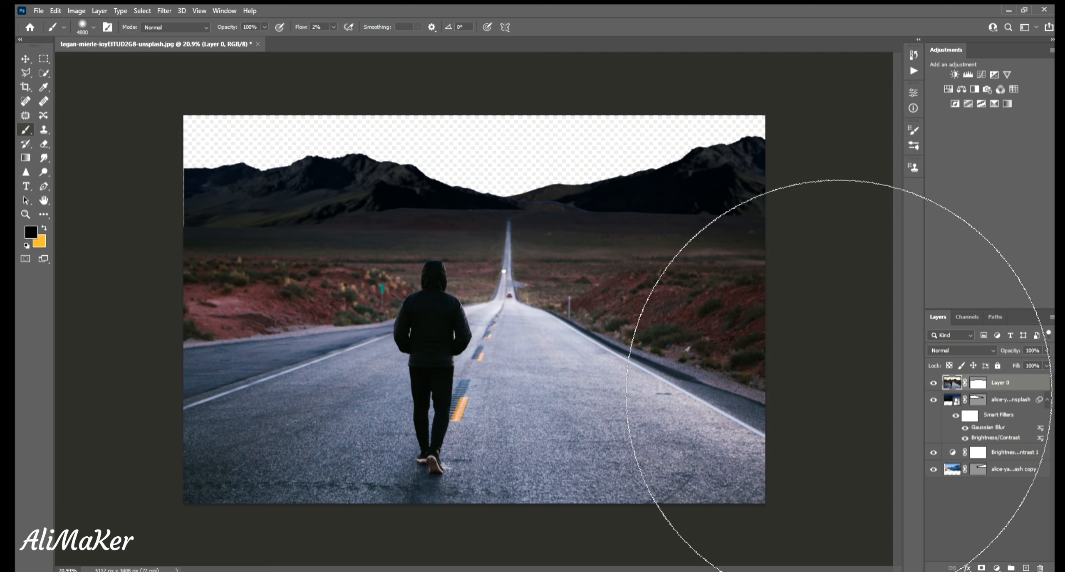
pyautogui.press('[')
pyautogui.press('[')
pyautogui.press('[')
pyautogui.press('[')
pyautogui.press('[')
pyautogui.press('[')
pyautogui.press('[')
pyautogui.press('[')
pyautogui.press('[')
pyautogui.press('[')
pyautogui.press('[')
pyautogui.press('[')
pyautogui.press('[')
pyautogui.press('[')
pyautogui.press('[')
pyautogui.press('[')
pyautogui.press('[')
pyautogui.press('[')
pyautogui.press('[')
pyautogui.press('[')
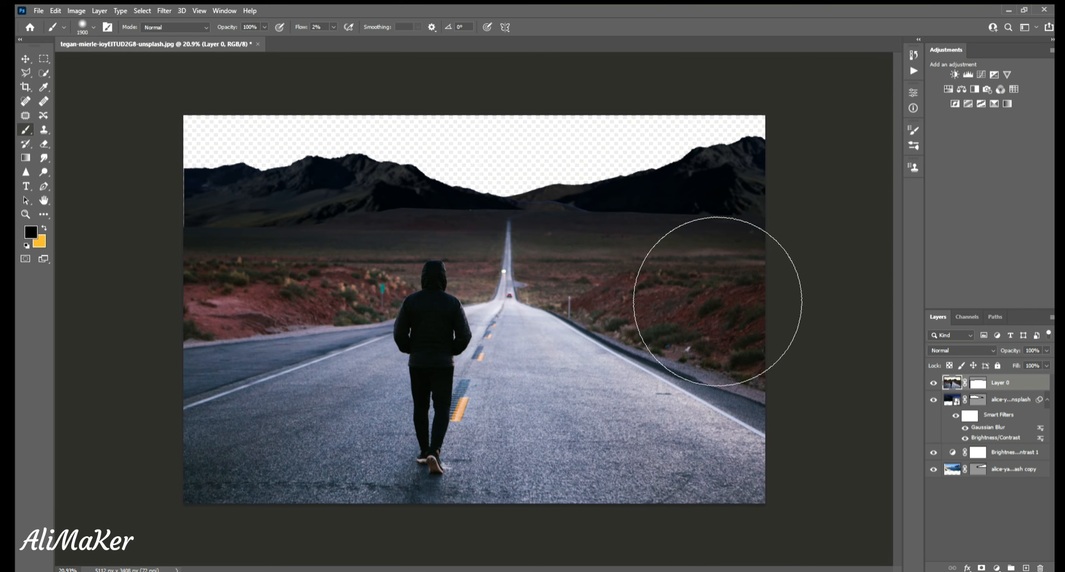
pyautogui.press('[')
pyautogui.press('[')
pyautogui.press('[')
pyautogui.scroll(10, 783, 233)
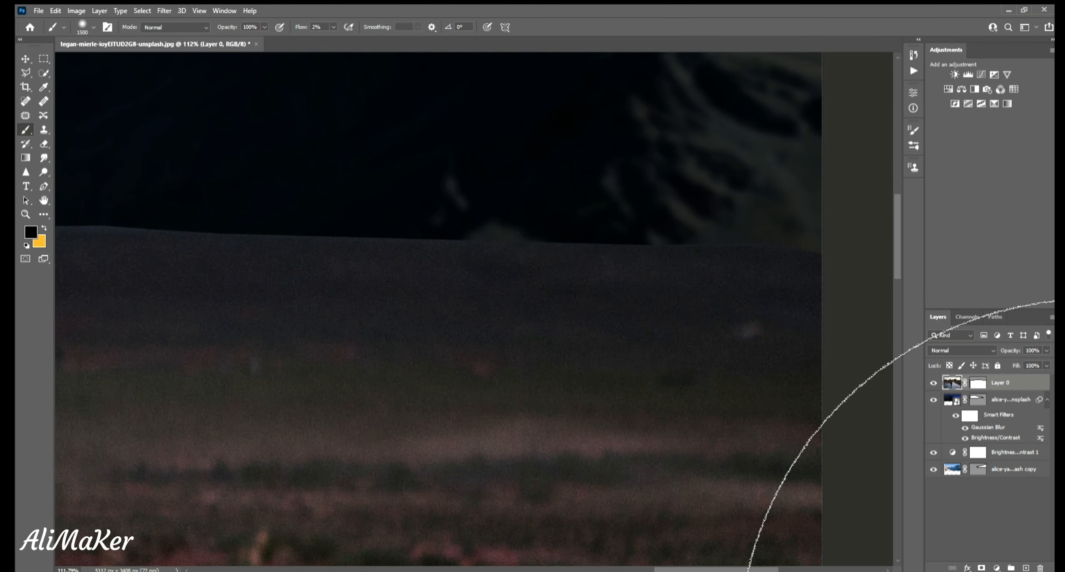
pyautogui.press('[')
pyautogui.press('[')
pyautogui.press('[')
pyautogui.press('[')
pyautogui.press('[')
pyautogui.press('[')
pyautogui.press('[')
pyautogui.press('[')
pyautogui.press('[')
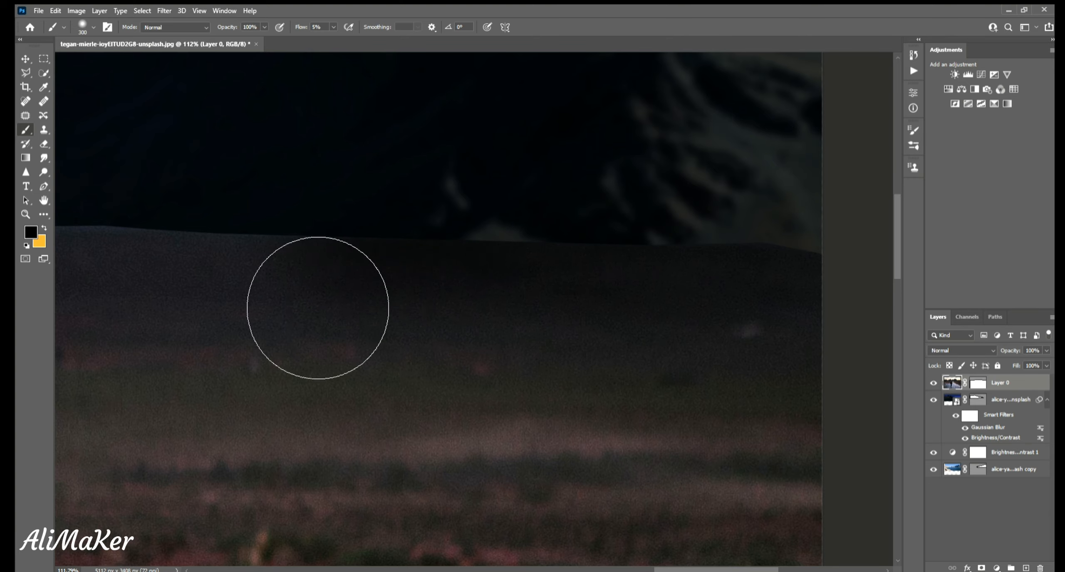
# Paint soft black along the horizon from below the right mountains to the end of the road
pyautogui.scroll(-4, 538, 416)
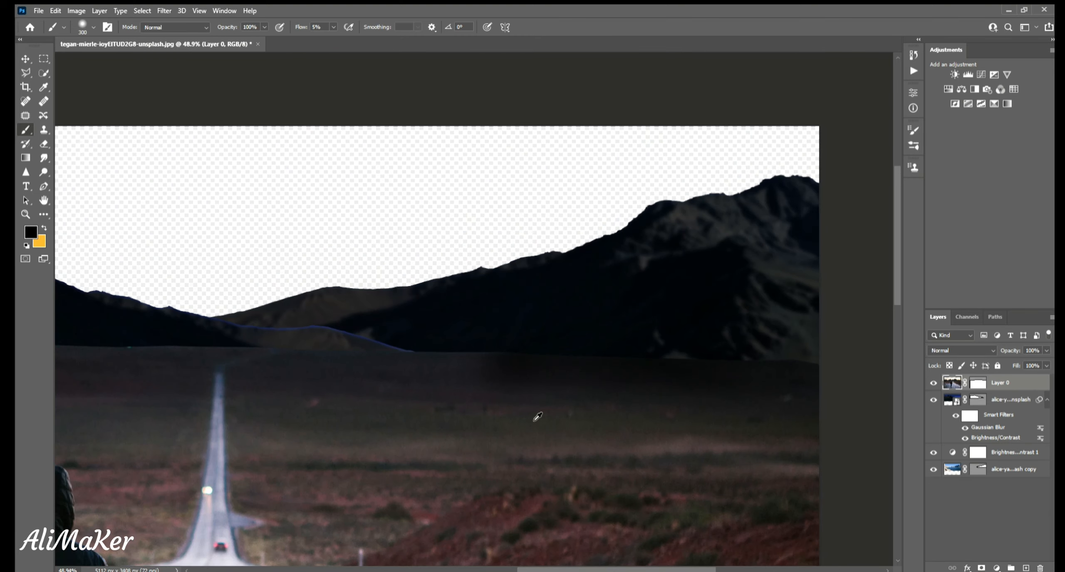
pyautogui.scroll(4, 538, 417)
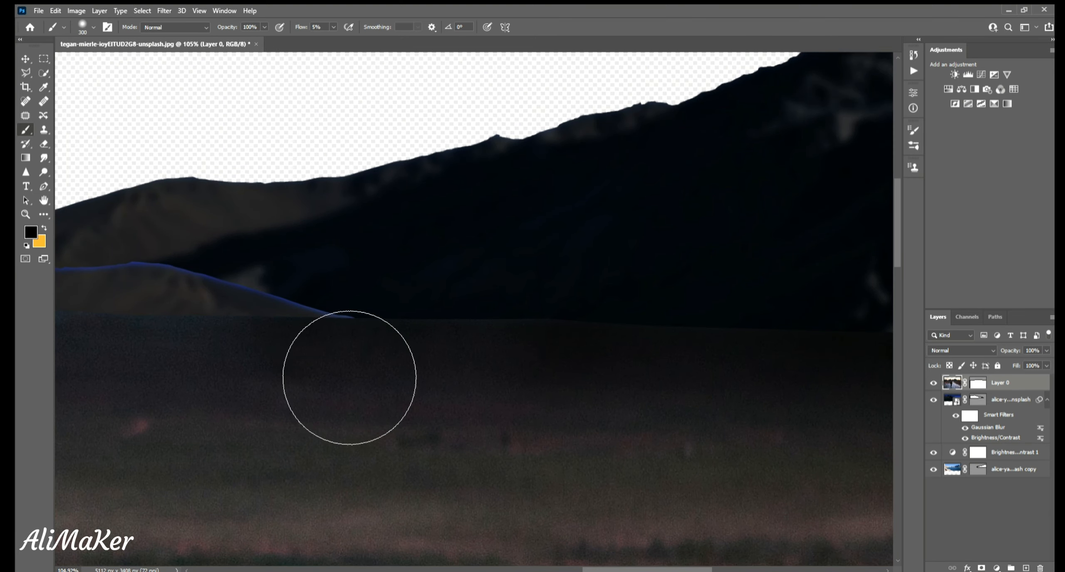
pyautogui.moveTo(350, 377); pyautogui.dragTo(236, 374)
pyautogui.scroll(-4, 699, 398)
pyautogui.scroll(3, 175, 327)
pyautogui.moveTo(529, 414); pyautogui.dragTo(459, 427)
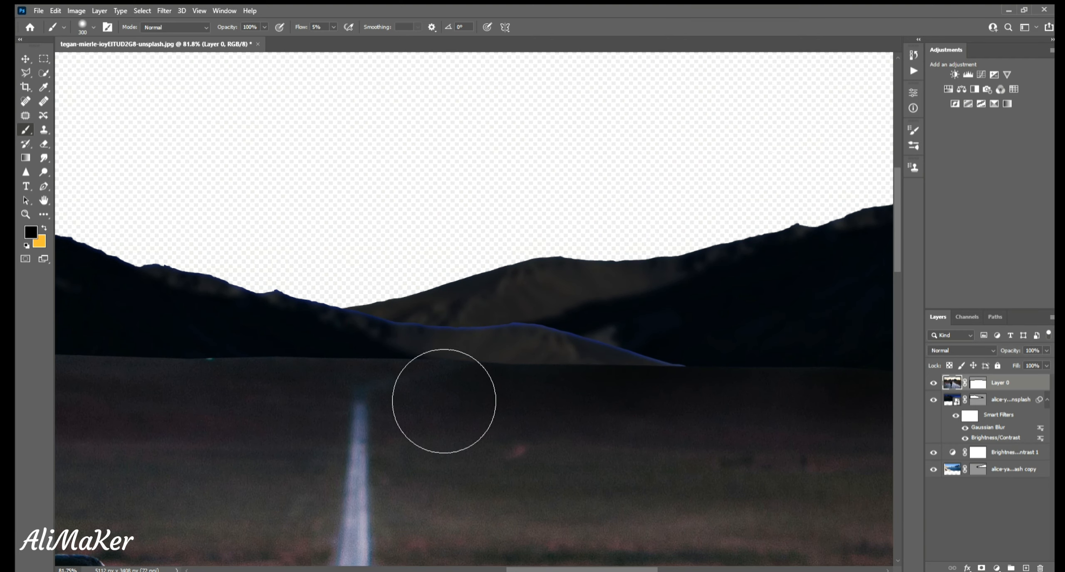
# Darken the plain below the left mountains with soft black strokes out to the image's left edge
pyautogui.scroll(-3, 325, 398)
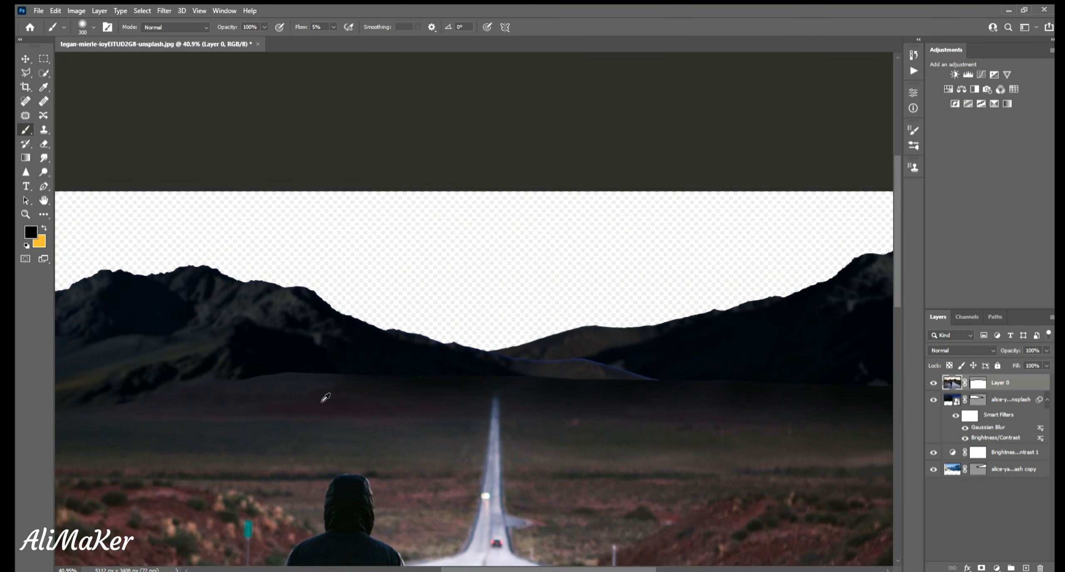
pyautogui.scroll(3, 325, 399)
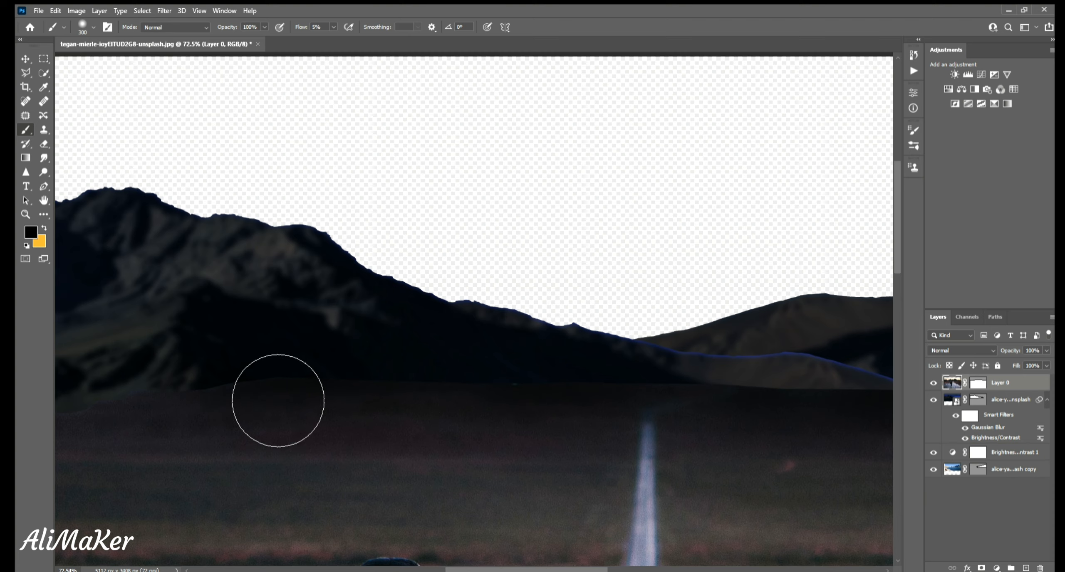
pyautogui.scroll(-3, 769, 478)
pyautogui.scroll(3, 316, 483)
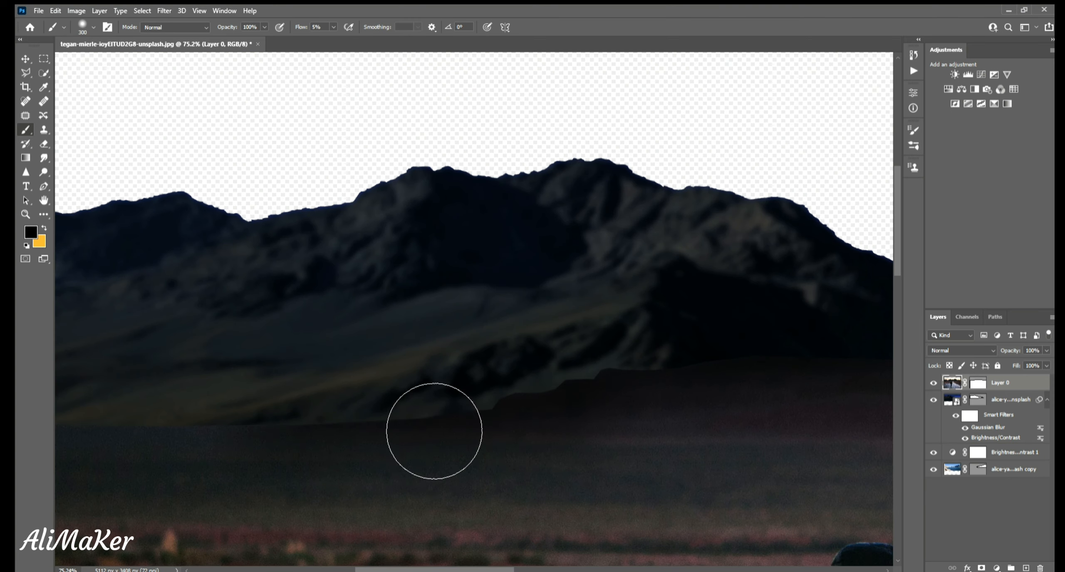
pyautogui.scroll(-3, 735, 400)
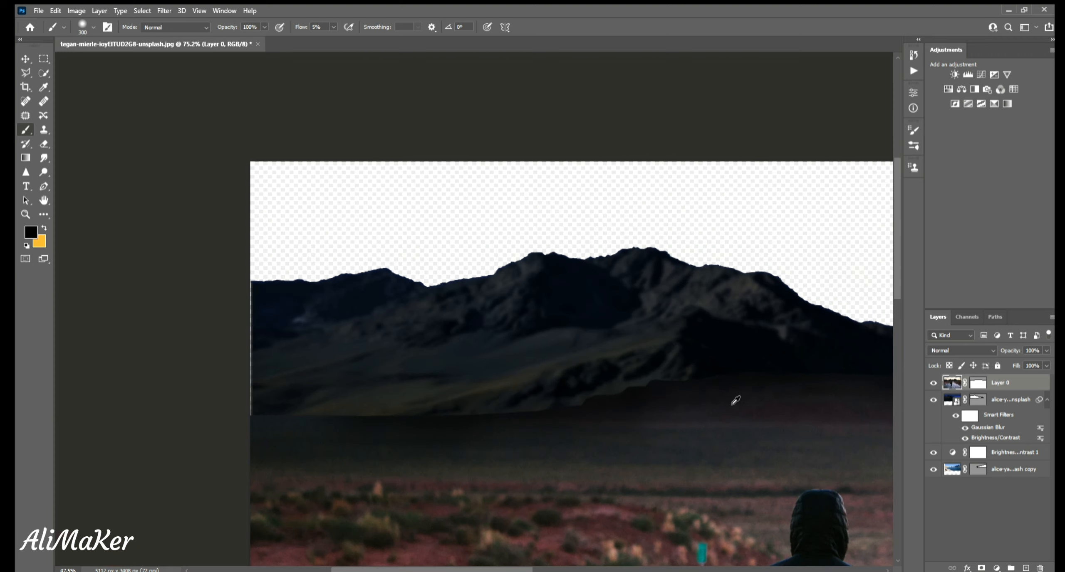
pyautogui.scroll(3, 314, 470)
pyautogui.scroll(1, 366, 458)
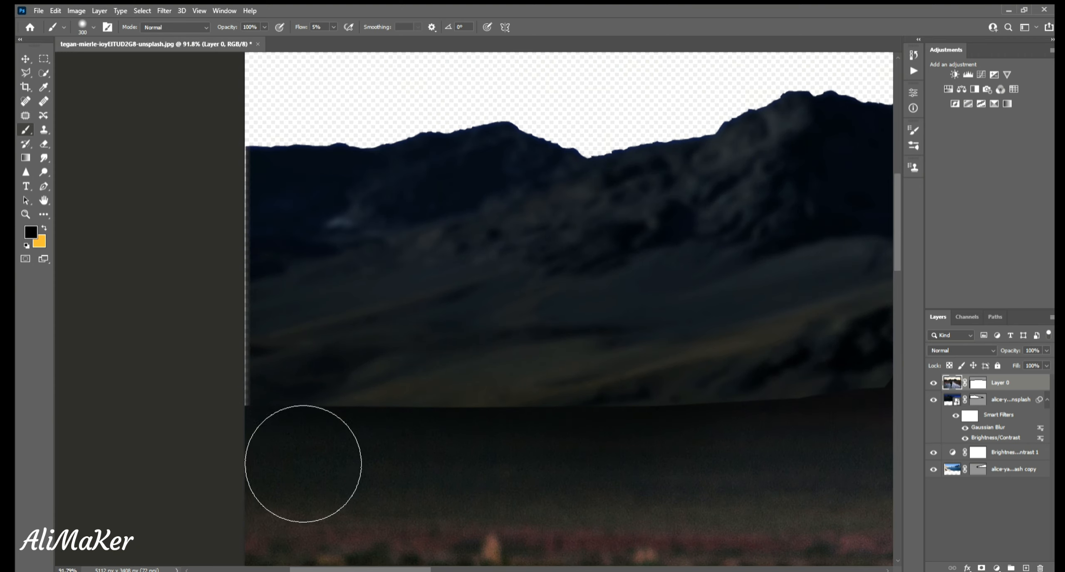
# Shift the left mountain range slightly left to cover the gap along the image's edge
pyautogui.click(25, 59)
pyautogui.moveTo(473, 324); pyautogui.dragTo(468, 324)
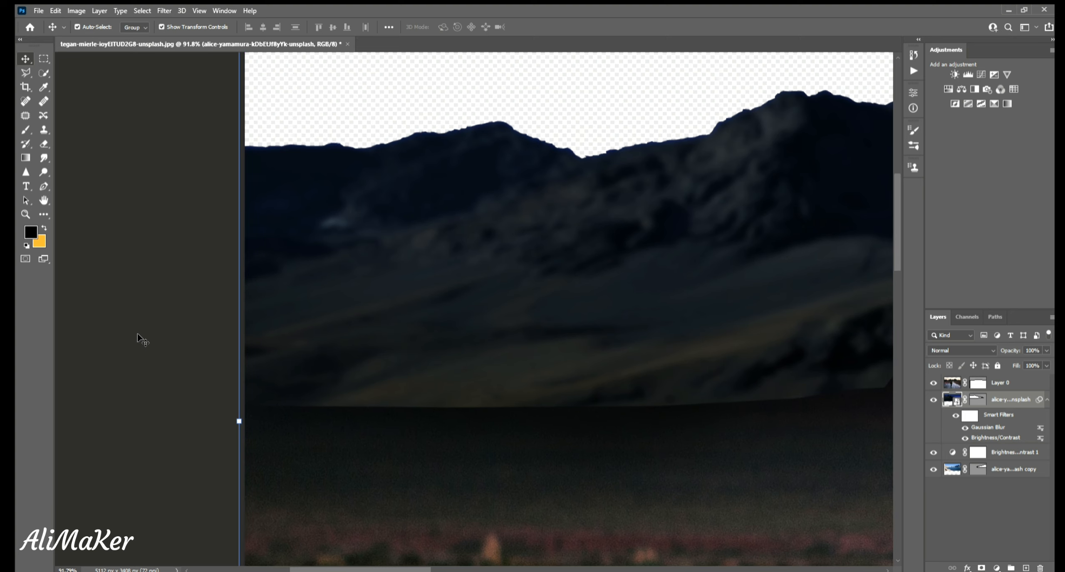
pyautogui.click(139, 336)
pyautogui.scroll(-6, 139, 336)
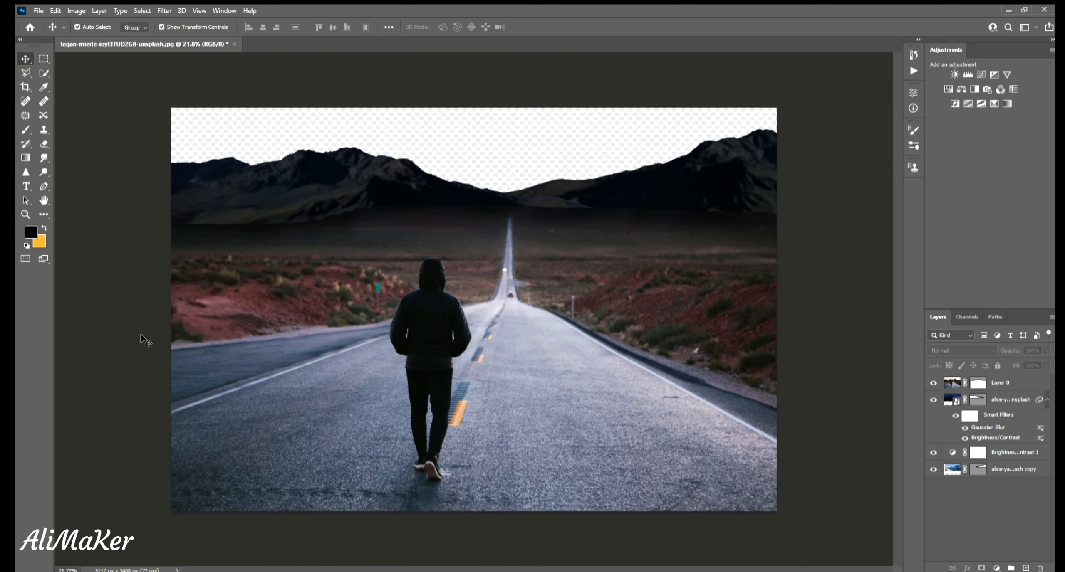
# Paint soft black over the right mountains on their own layer to darken the slopes
pyautogui.click(956, 471)
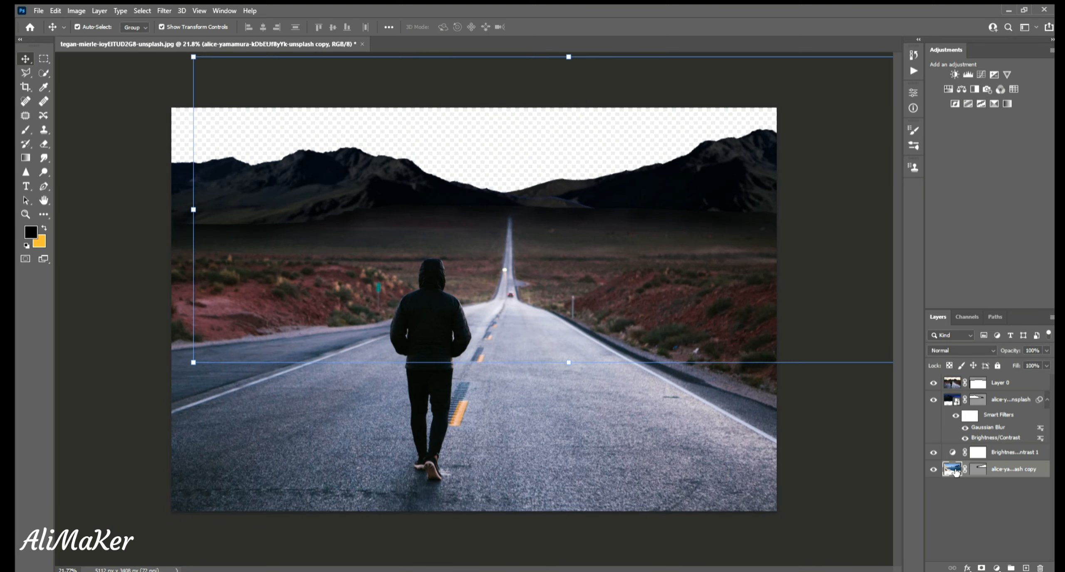
pyautogui.click(26, 129)
pyautogui.scroll(5, 763, 231)
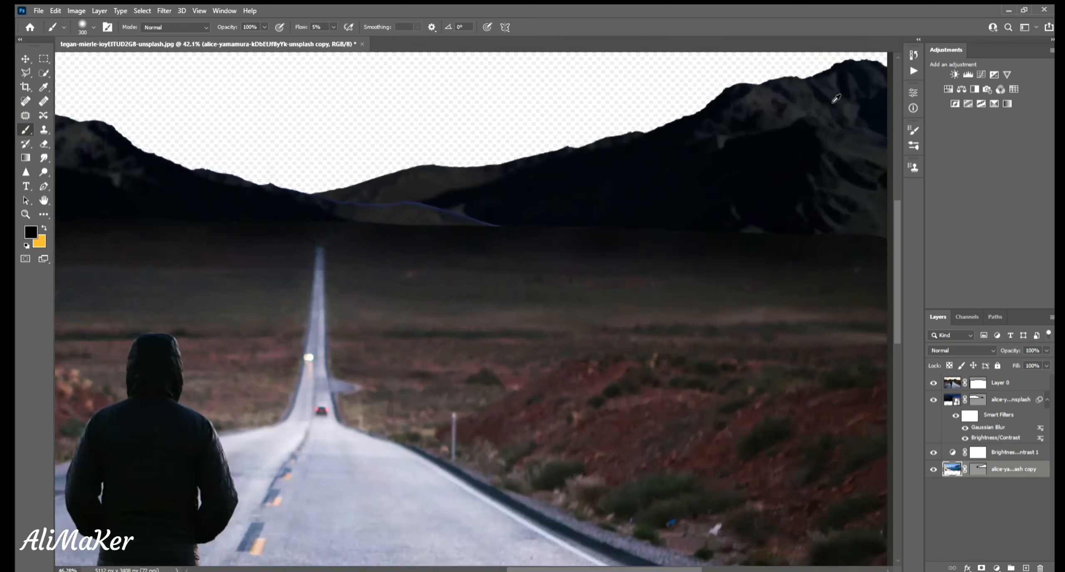
pyautogui.scroll(-2, 605, 231)
pyautogui.scroll(2, 605, 231)
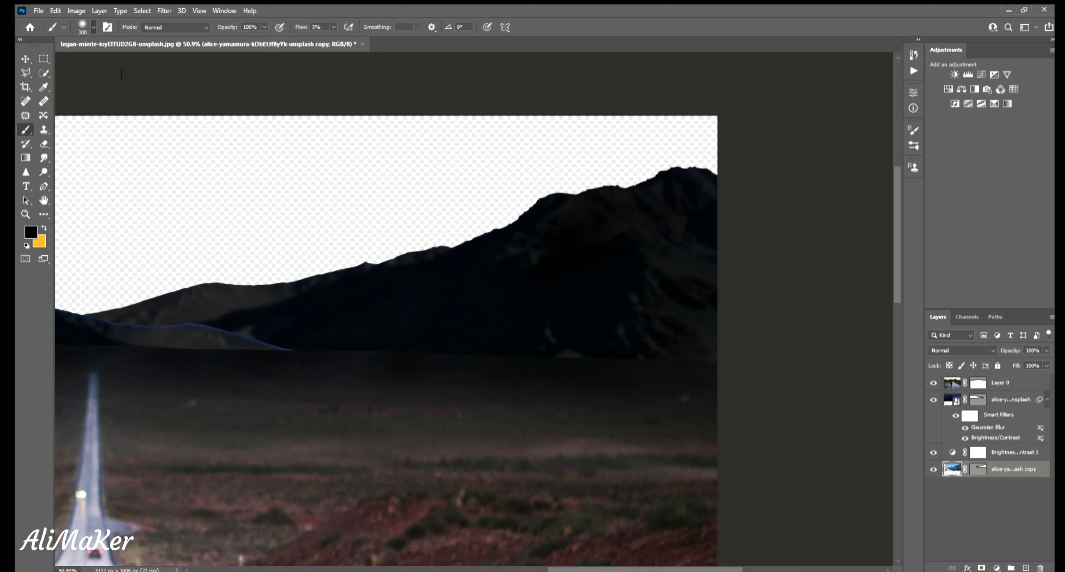
pyautogui.moveTo(706, 263)
pyautogui.mouseDown()
pyautogui.moveTo(739, 252)
pyautogui.moveTo(371, 335)
pyautogui.moveTo(156, 362)
pyautogui.moveTo(804, 274)
pyautogui.mouseUp()
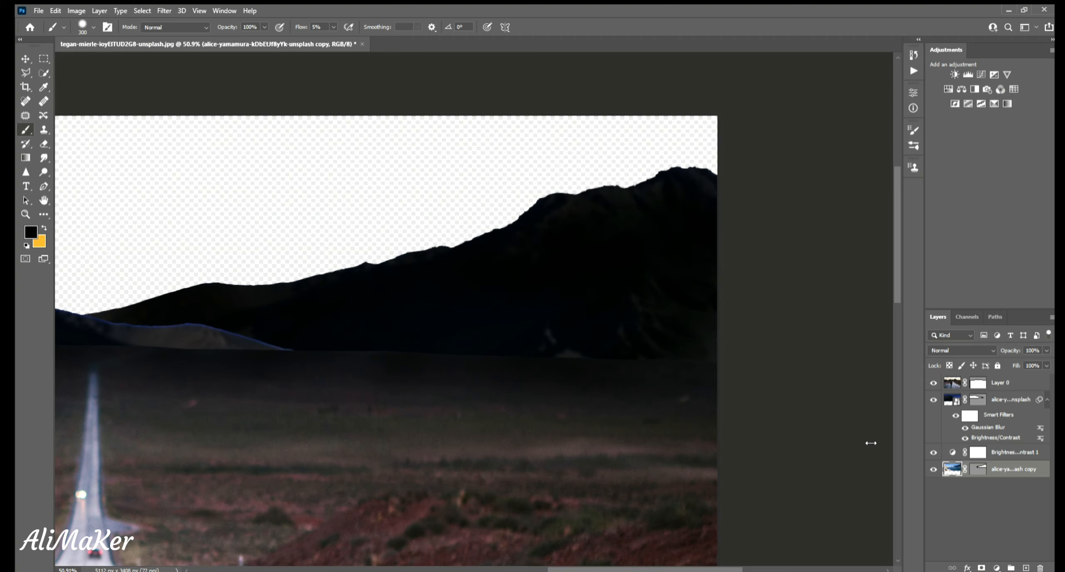
# Rasterize the left mountain layer and paint soft black over its slopes to darken the range
pyautogui.scroll(-12, 452, 209)
pyautogui.scroll(8, 452, 209)
pyautogui.scroll(-1, 176, 204)
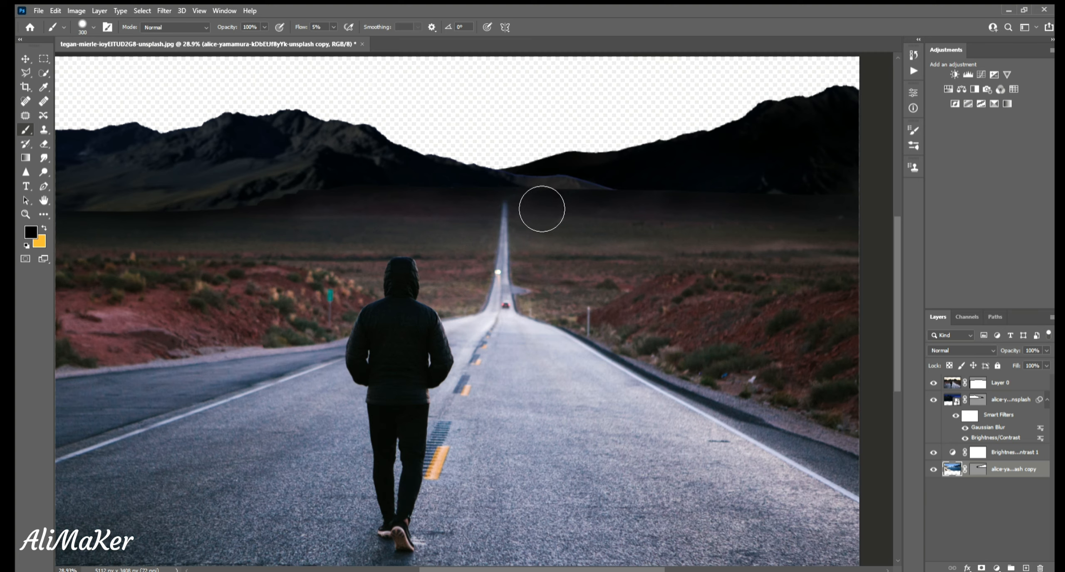
pyautogui.scroll(-1, 876, 432)
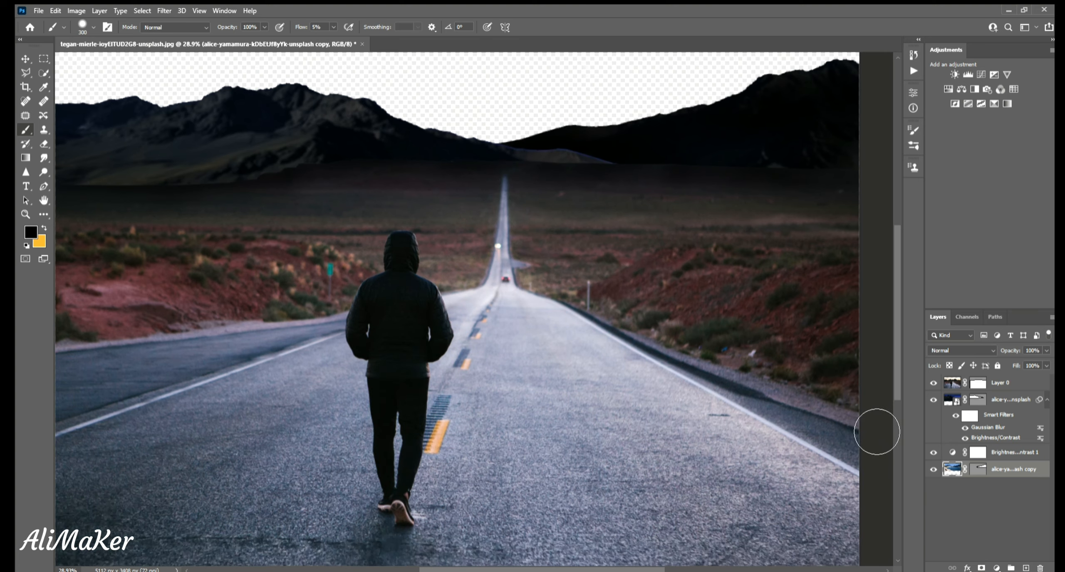
pyautogui.click(952, 399)
pyautogui.scroll(1, 112, 137)
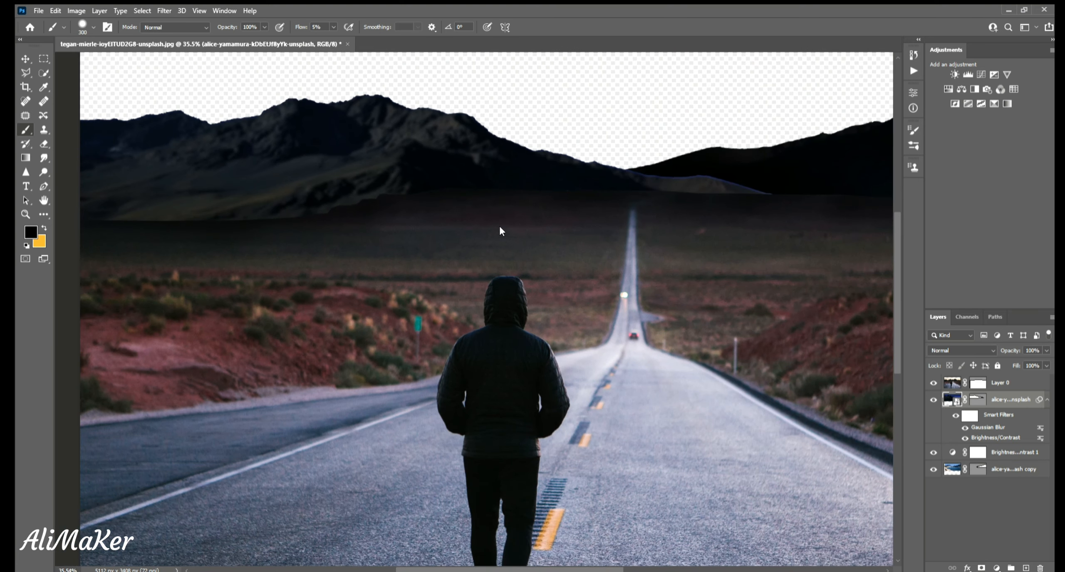
pyautogui.moveTo(114, 183)
pyautogui.mouseDown()
pyautogui.moveTo(152, 189)
pyautogui.moveTo(192, 216)
pyautogui.moveTo(238, 159)
pyautogui.moveTo(477, 147)
pyautogui.moveTo(208, 242)
pyautogui.mouseUp()
pyautogui.moveTo(247, 202)
pyautogui.mouseDown()
pyautogui.moveTo(343, 166)
pyautogui.moveTo(212, 221)
pyautogui.moveTo(318, 252)
pyautogui.mouseUp()
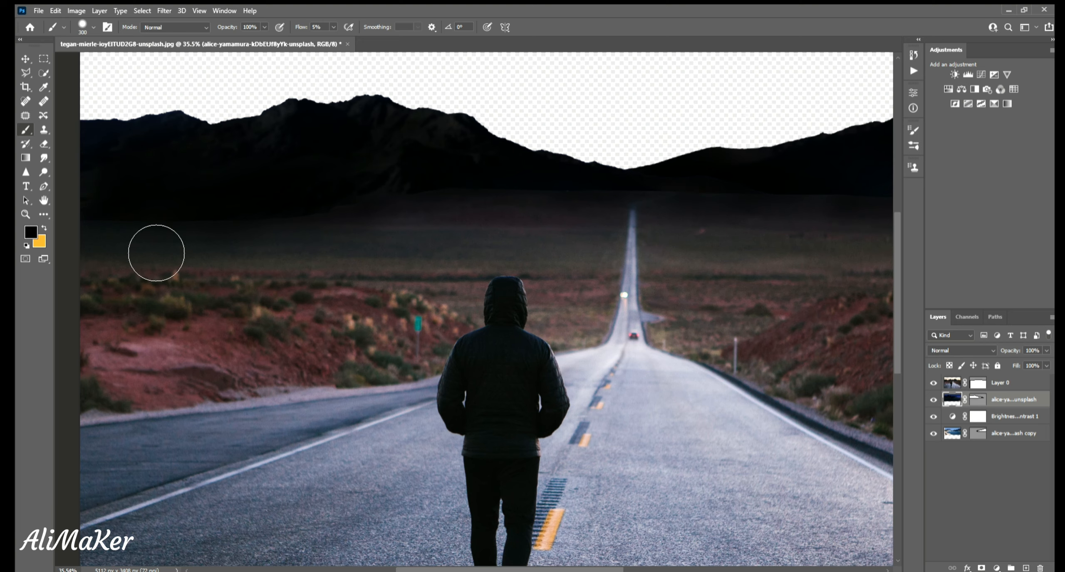
pyautogui.keyDown('alt'); pyautogui.scroll(-3, 257, 224); pyautogui.keyUp('alt')
pyautogui.keyDown('alt'); pyautogui.scroll(2, 258, 224); pyautogui.keyUp('alt')
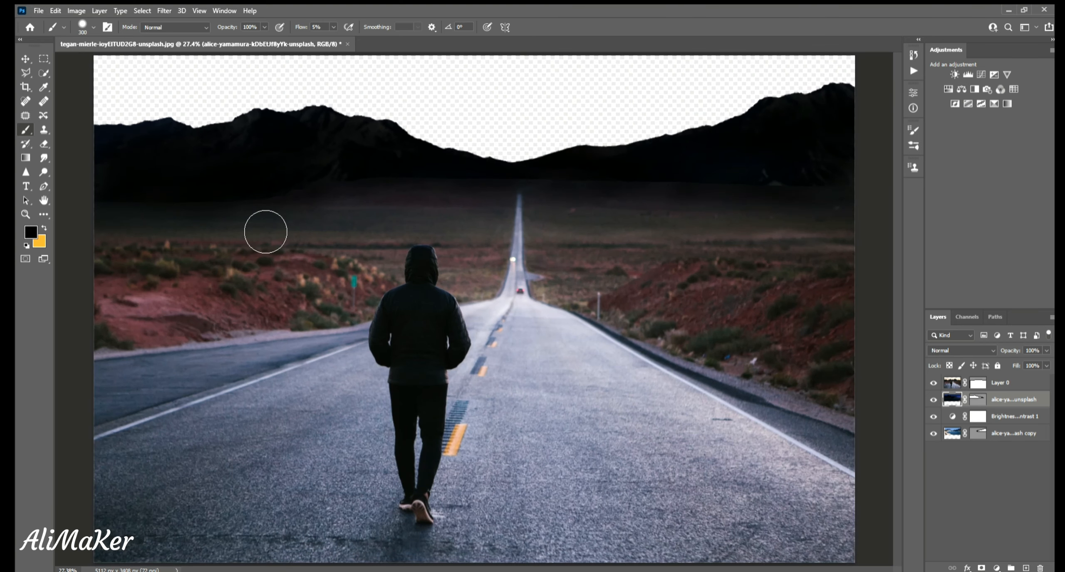
# Place the red sunset sky image beneath all other layers and move it up behind the mountains
pyautogui.keyDown('alt'); pyautogui.scroll(-1, 276, 201); pyautogui.keyUp('alt')
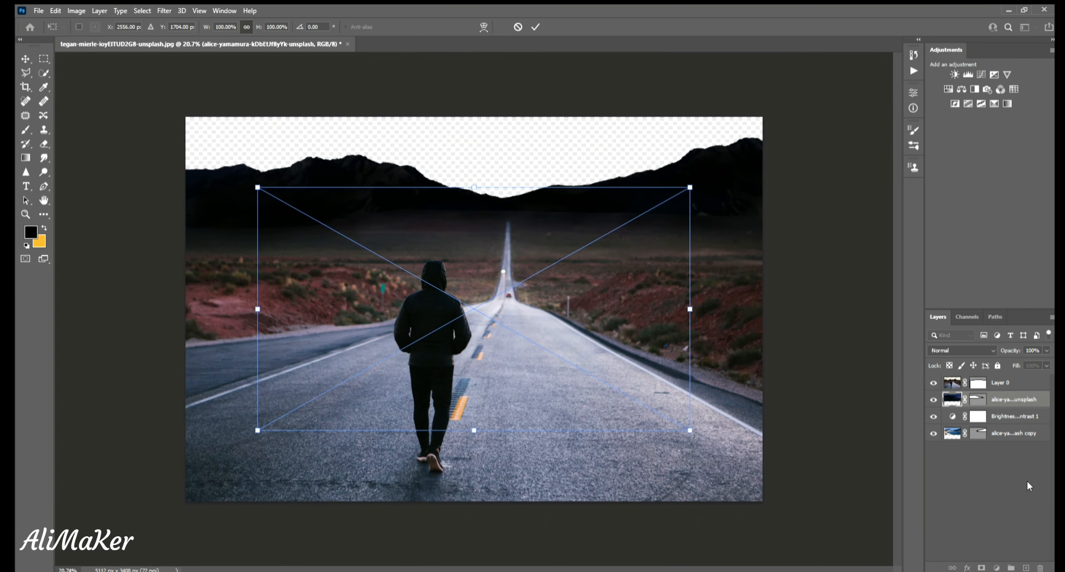
pyautogui.moveTo(959, 400); pyautogui.dragTo(958, 492)
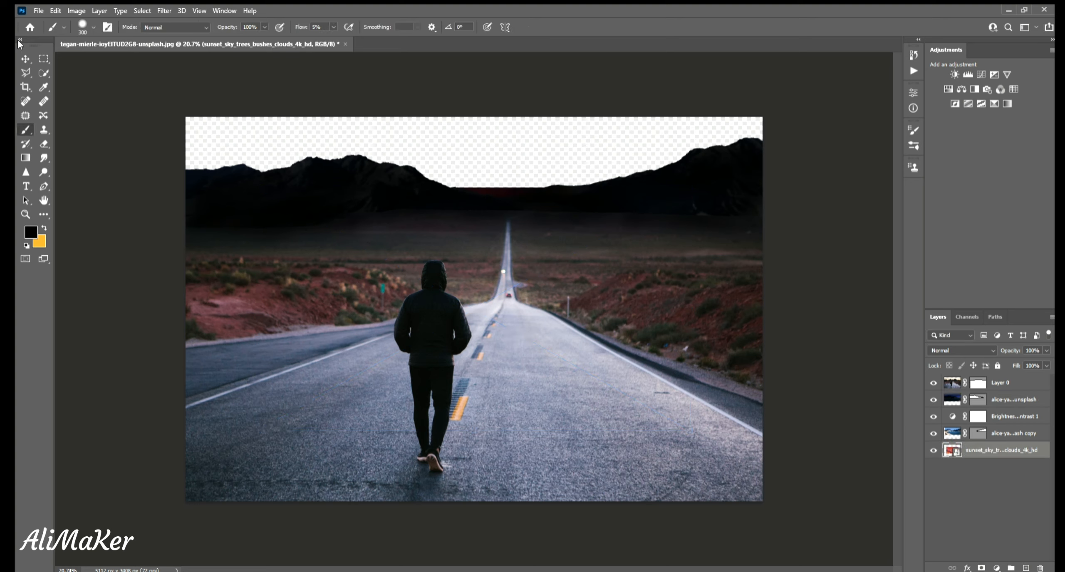
pyautogui.click(26, 59)
pyautogui.moveTo(516, 207); pyautogui.dragTo(488, 123)
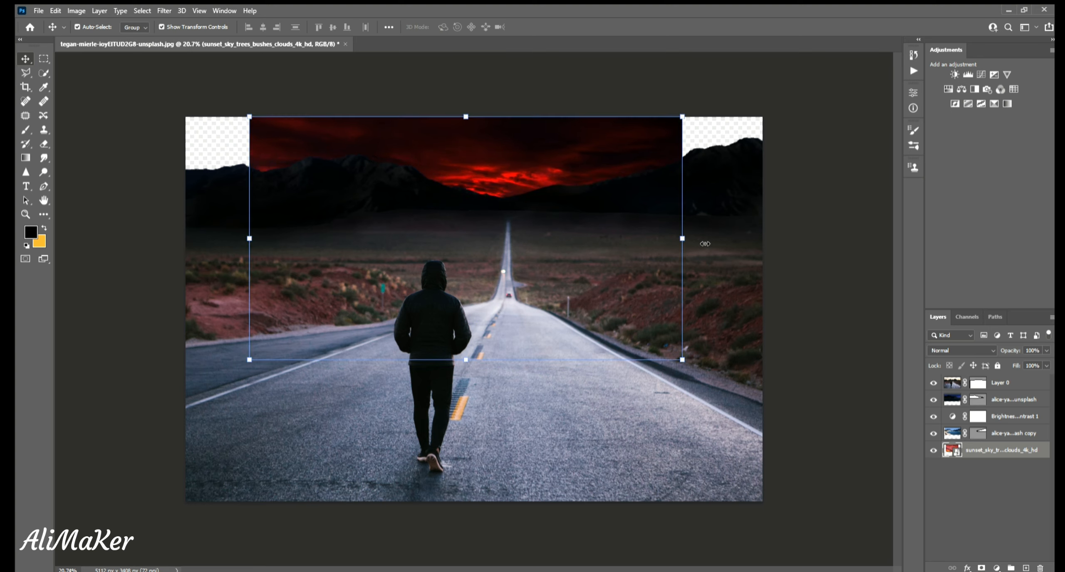
# Stretch the sunset sky horizontally to about 134% width so it spans the whole canvas
pyautogui.moveTo(704, 244); pyautogui.dragTo(789, 241)
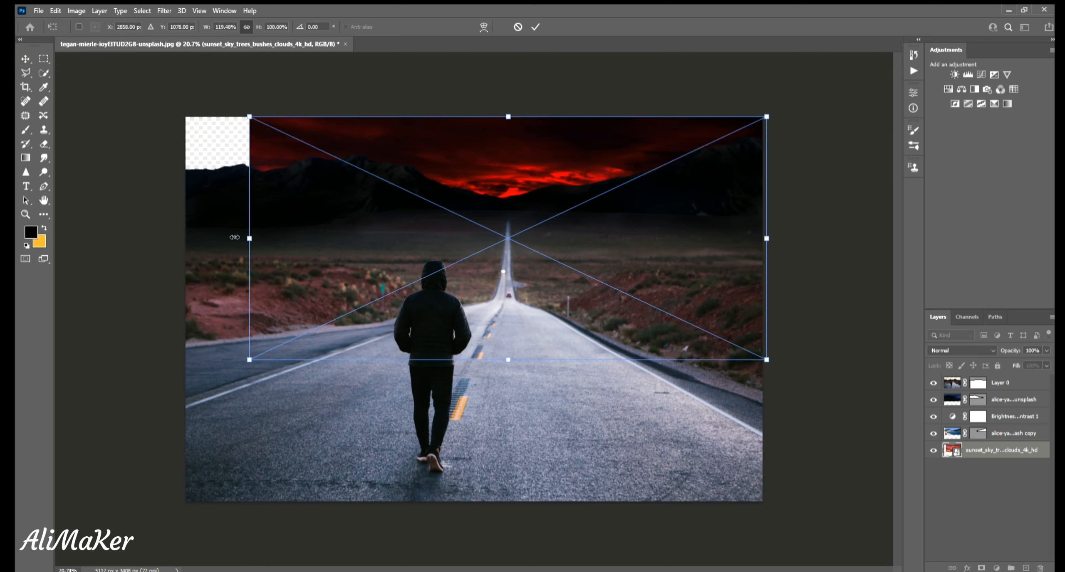
pyautogui.moveTo(182, 244); pyautogui.dragTo(185, 243)
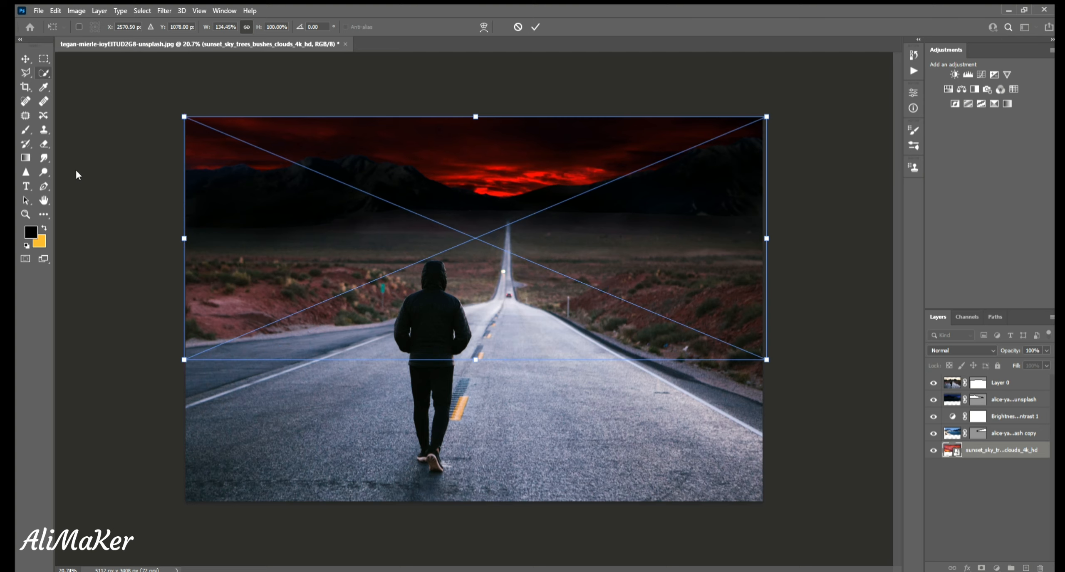
pyautogui.click(24, 60)
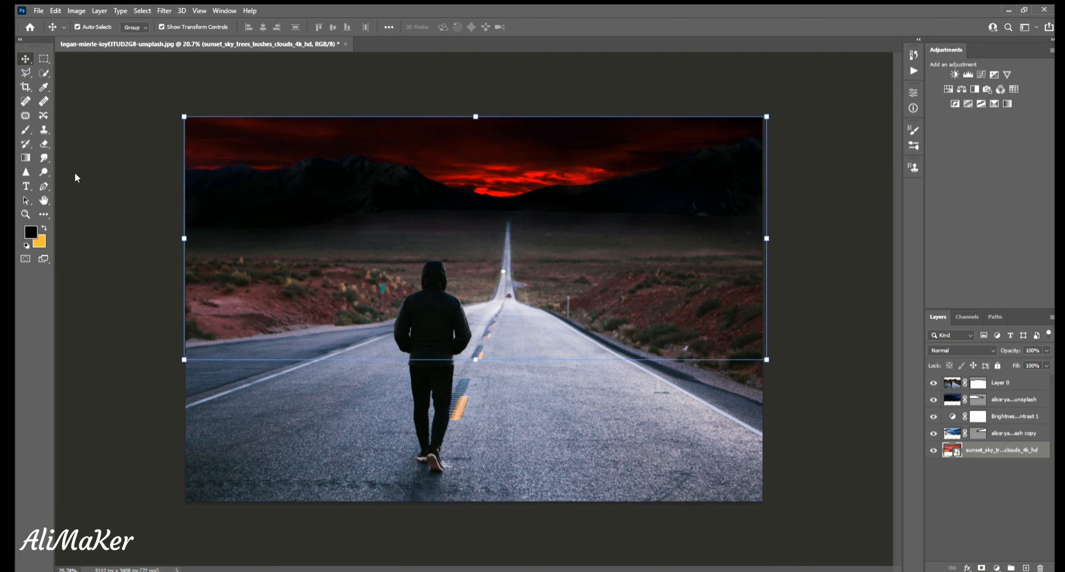
# Sample bright red from the sunset and paint a soft glow on the right mountains' lower ridge near the road
pyautogui.click(26, 129)
pyautogui.click(26, 231)
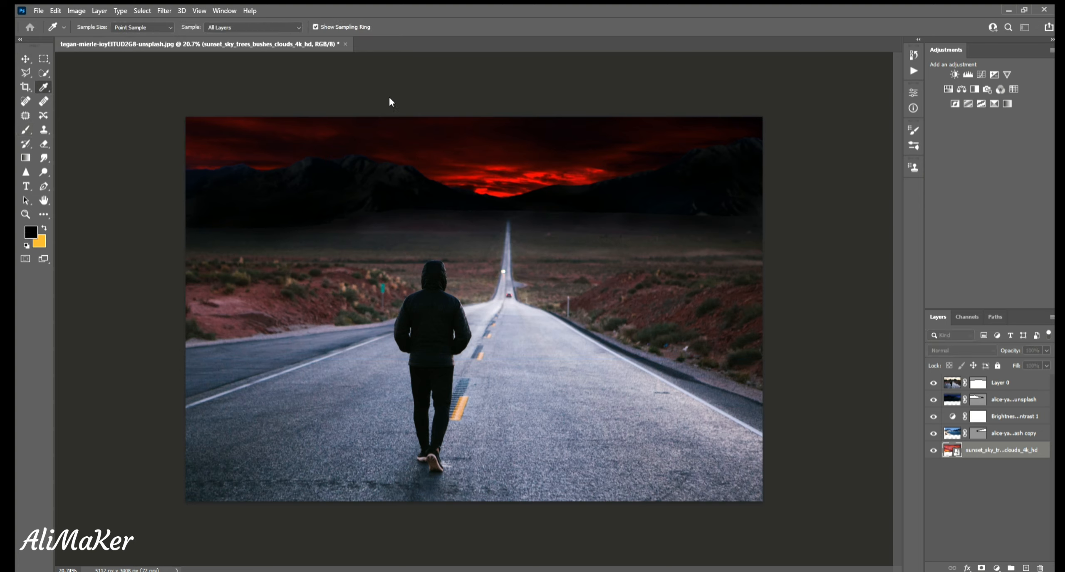
pyautogui.click(451, 101)
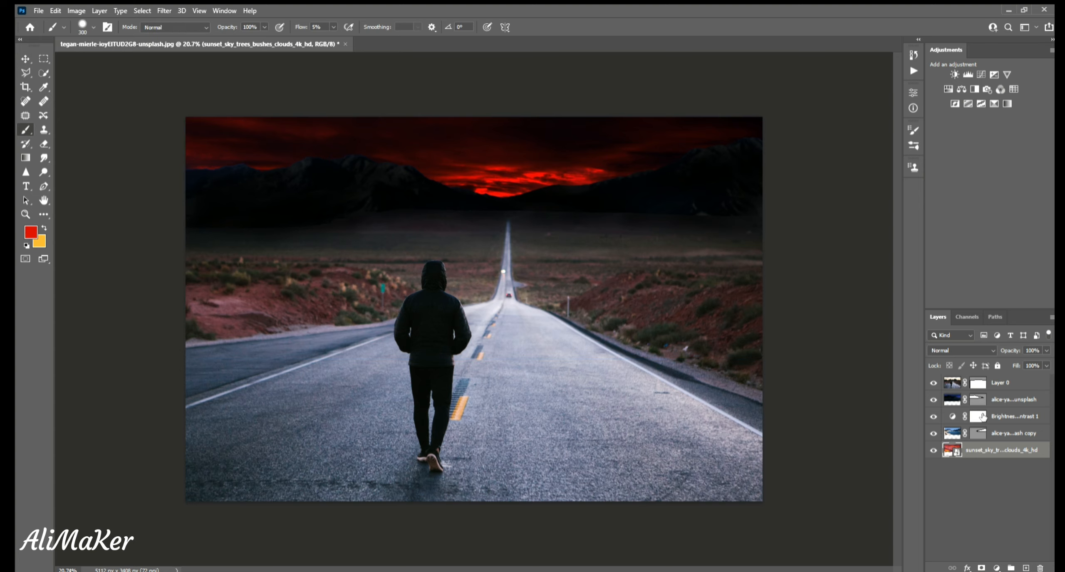
pyautogui.click(976, 435)
pyautogui.scroll(8, 561, 195)
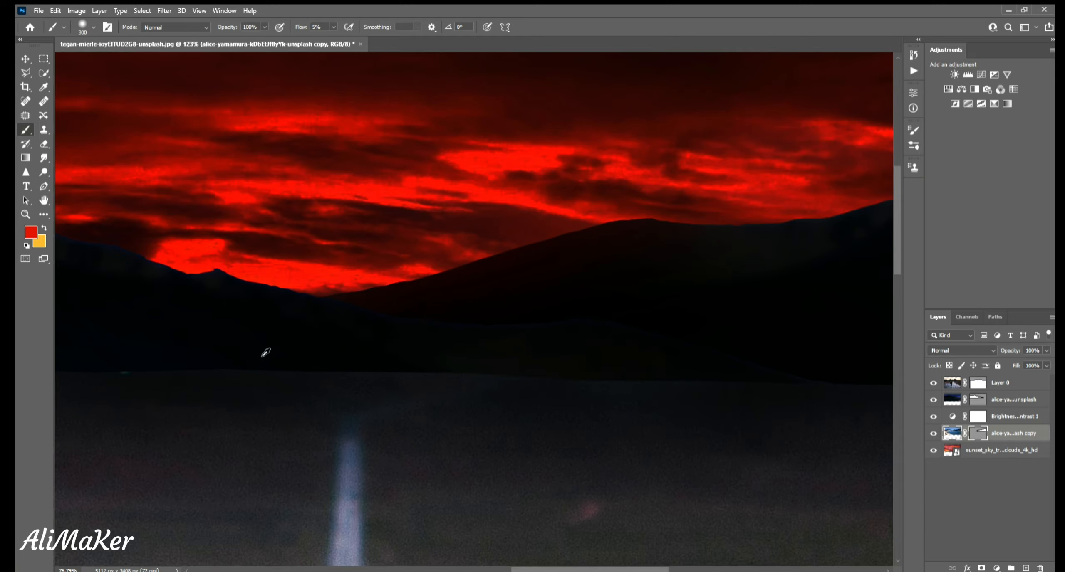
pyautogui.scroll(-3, 266, 350)
pyautogui.scroll(3, 546, 363)
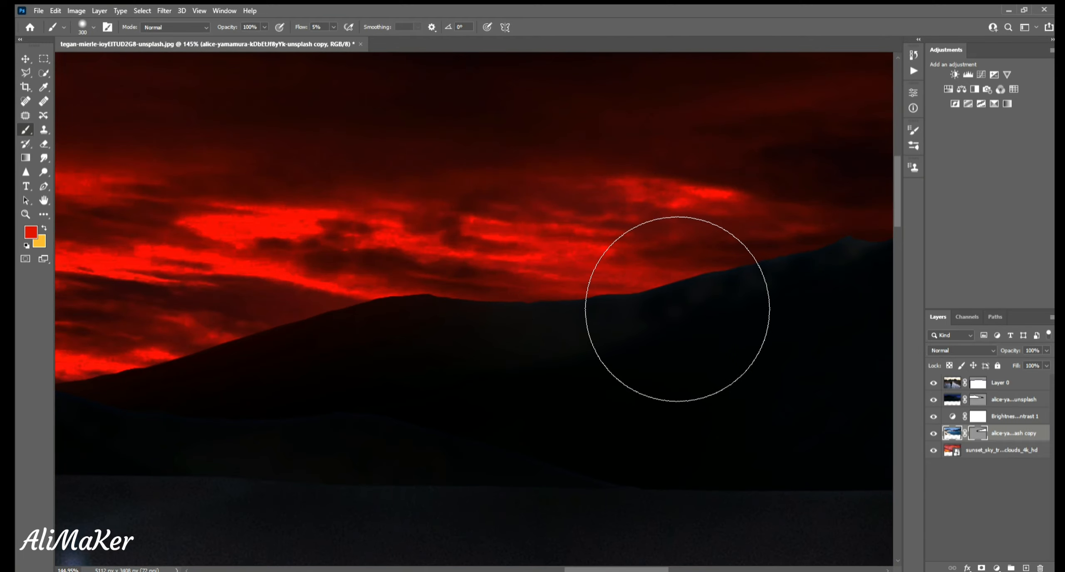
# Tint the upper ridge of the right mountains softly with darker reds sampled from the sky
pyautogui.scroll(-3, 690, 297)
pyautogui.scroll(3, 718, 385)
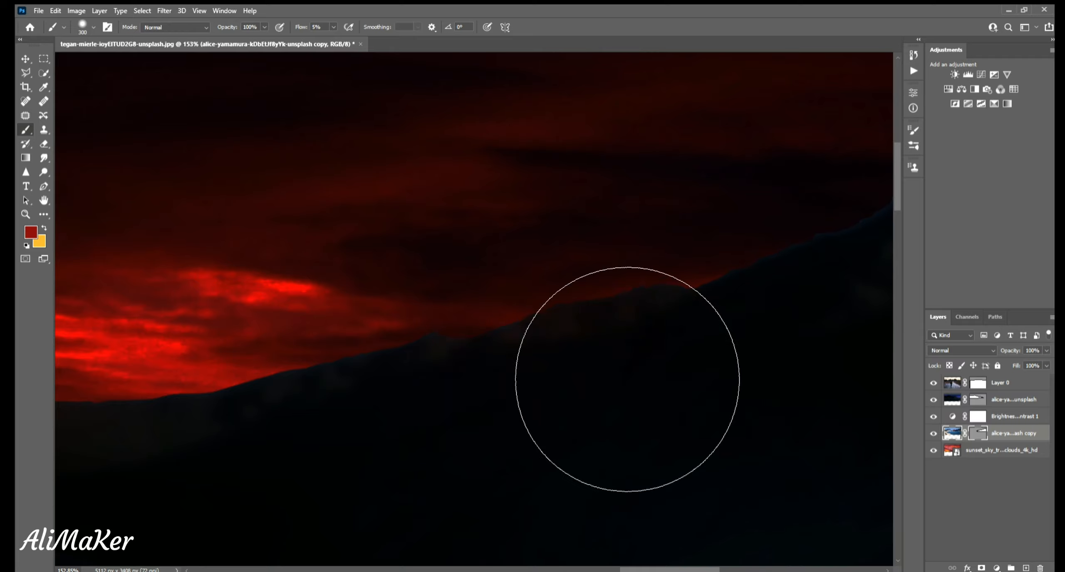
pyautogui.scroll(-3, 696, 352)
pyautogui.scroll(2, 577, 437)
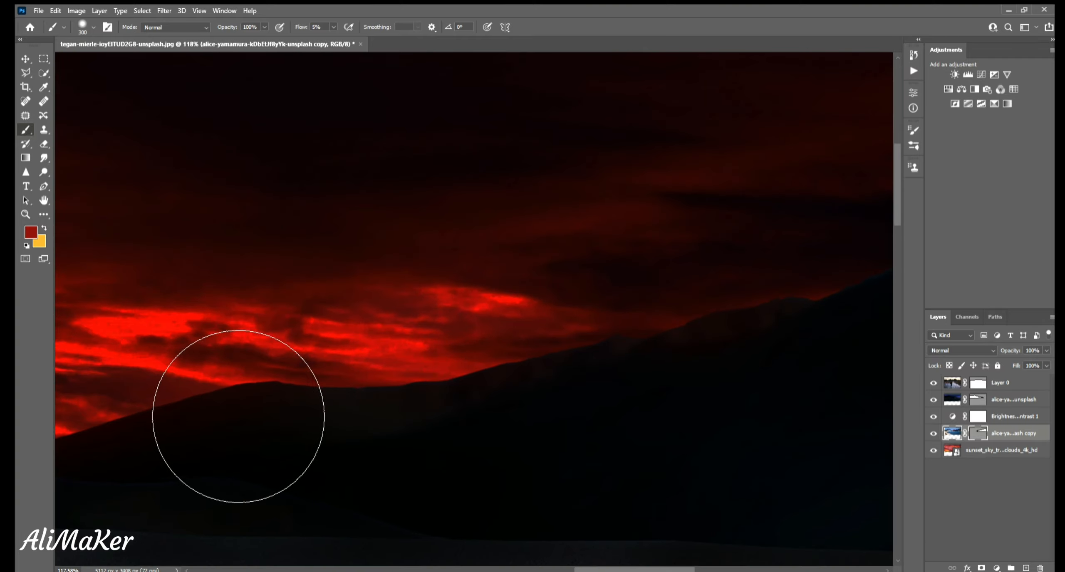
pyautogui.keyDown('alt'); pyautogui.click(520, 276); pyautogui.keyUp('alt')
pyautogui.scroll(-4, 563, 311)
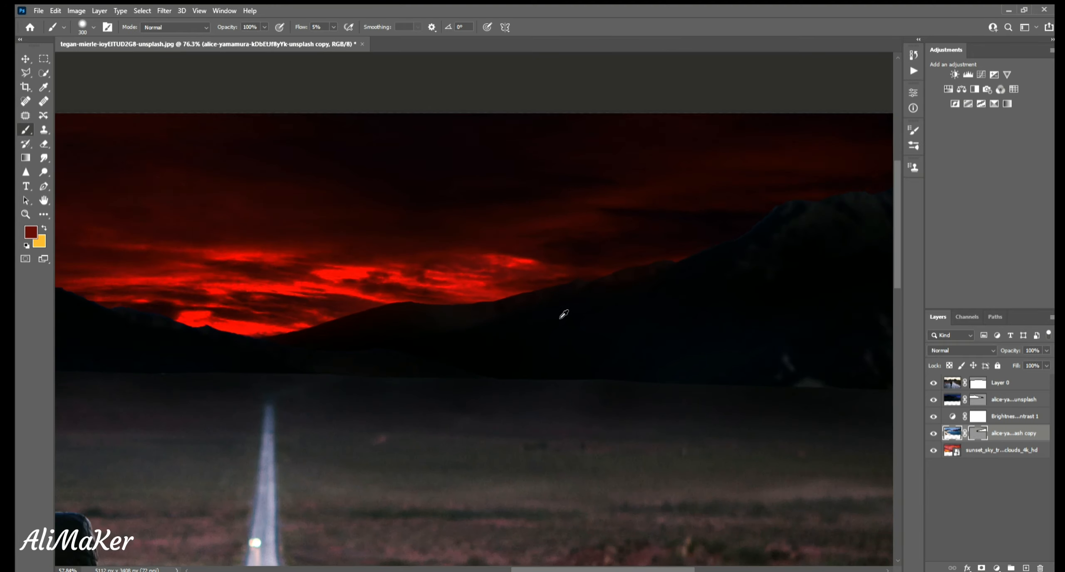
pyautogui.scroll(-2, 601, 317)
pyautogui.scroll(5, 345, 316)
# Paint soft dark red over the foothills of the left mountain layer around the end of the road
pyautogui.click(950, 399)
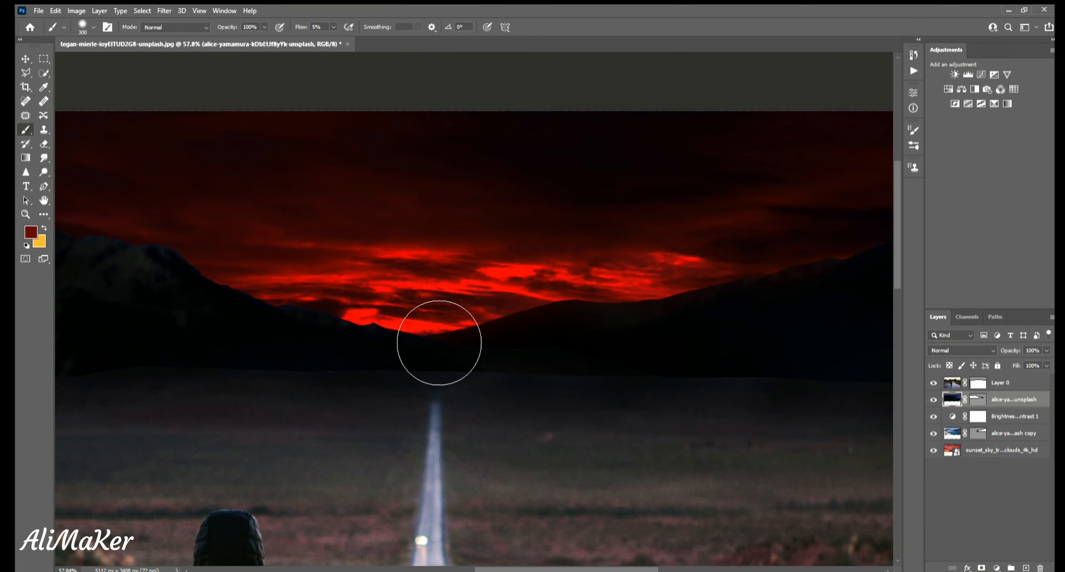
pyautogui.scroll(-3, 440, 325)
pyautogui.scroll(3, 227, 318)
pyautogui.scroll(5, 443, 332)
pyautogui.scroll(-2, 399, 378)
pyautogui.scroll(-3, 233, 373)
pyautogui.scroll(3, 604, 399)
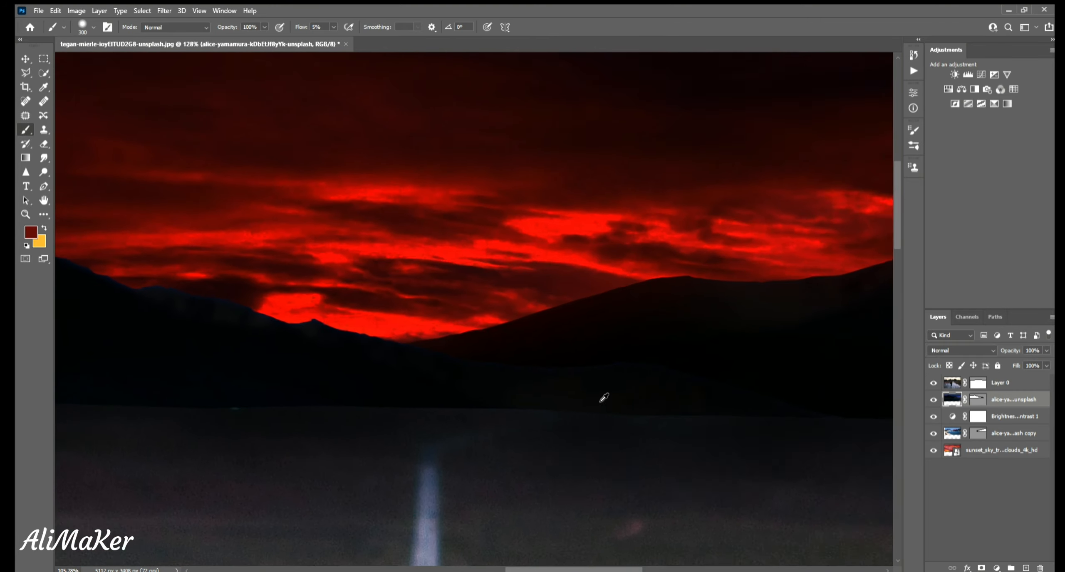
pyautogui.scroll(-3, 346, 391)
pyautogui.scroll(3, 667, 462)
pyautogui.moveTo(649, 409)
pyautogui.mouseDown()
pyautogui.moveTo(571, 396)
pyautogui.moveTo(501, 328)
pyautogui.mouseUp()
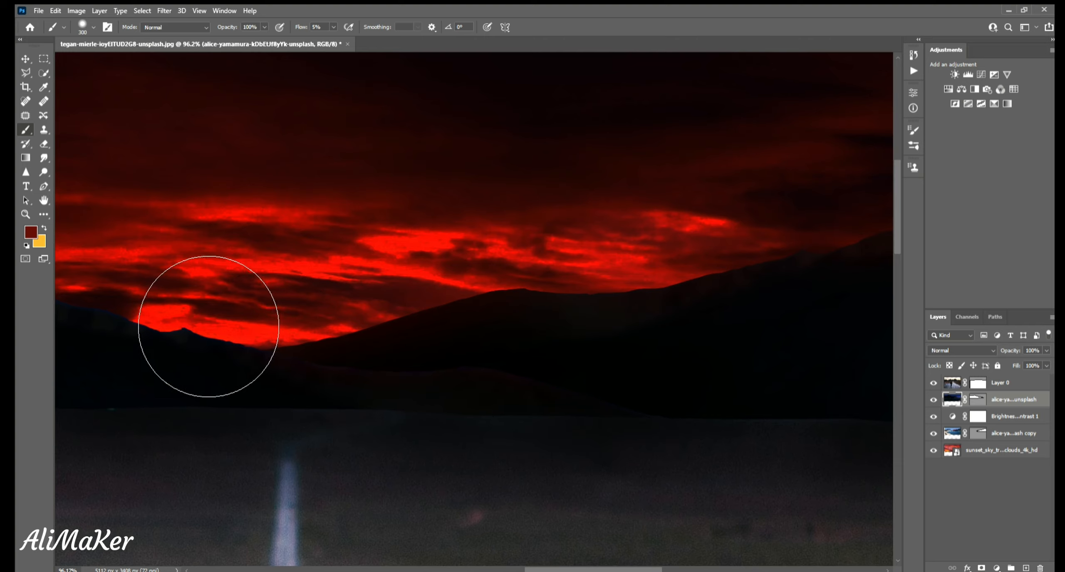
# Tint the left mountain slopes out to the image's edge with soft dark tones sampled from the sky
pyautogui.scroll(-3, 697, 374)
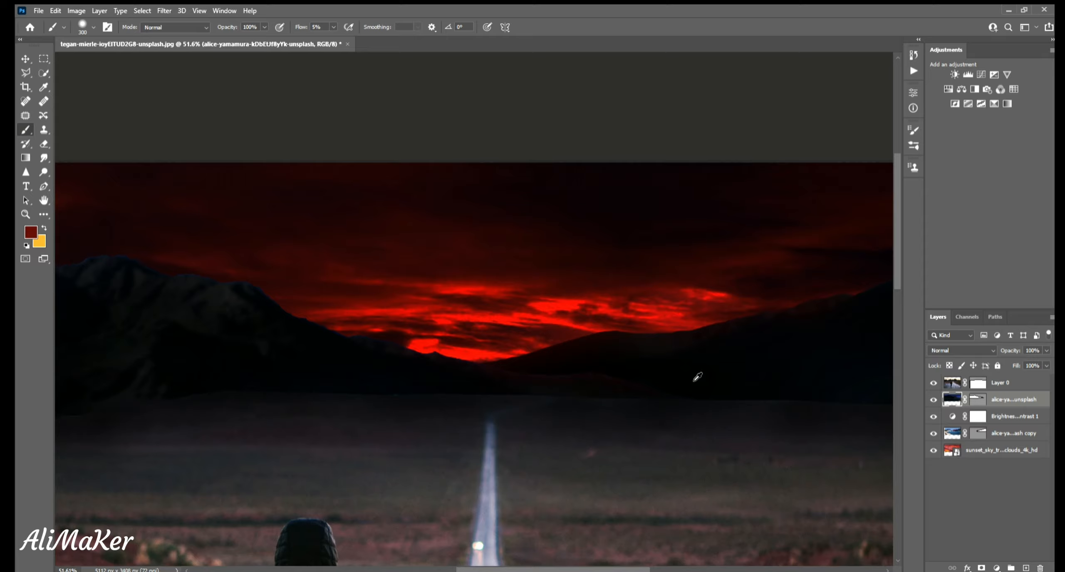
pyautogui.scroll(4, 513, 421)
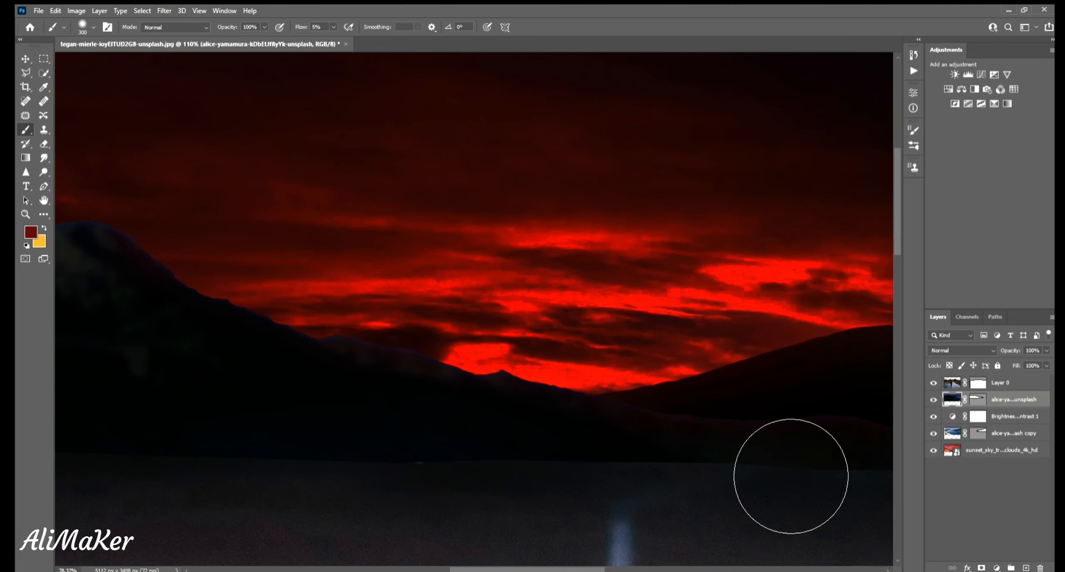
pyautogui.scroll(-4, 603, 397)
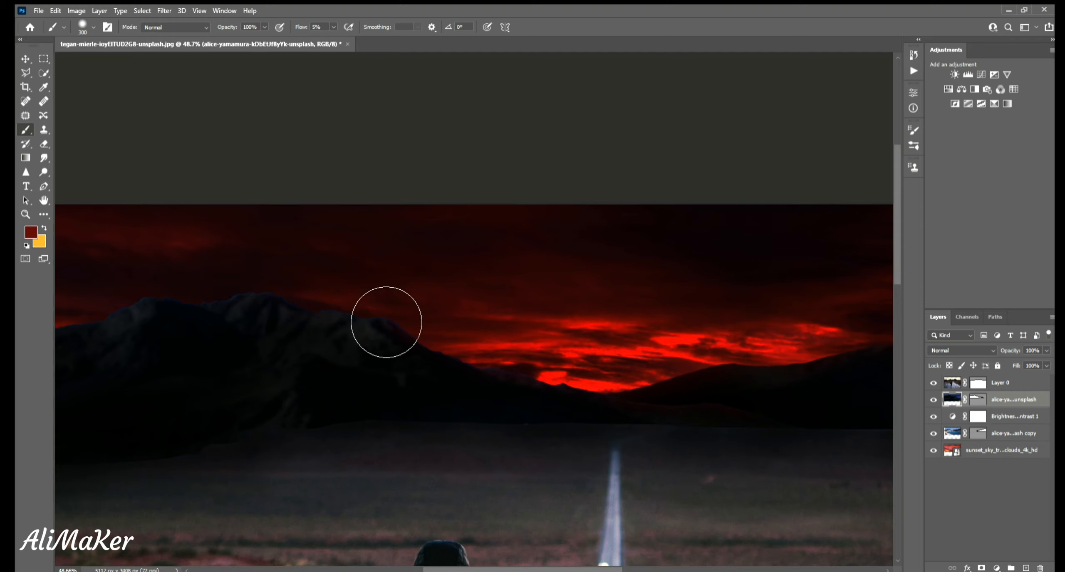
pyautogui.moveTo(351, 445)
pyautogui.mouseDown()
pyautogui.moveTo(420, 407)
pyautogui.moveTo(487, 402)
pyautogui.mouseUp()
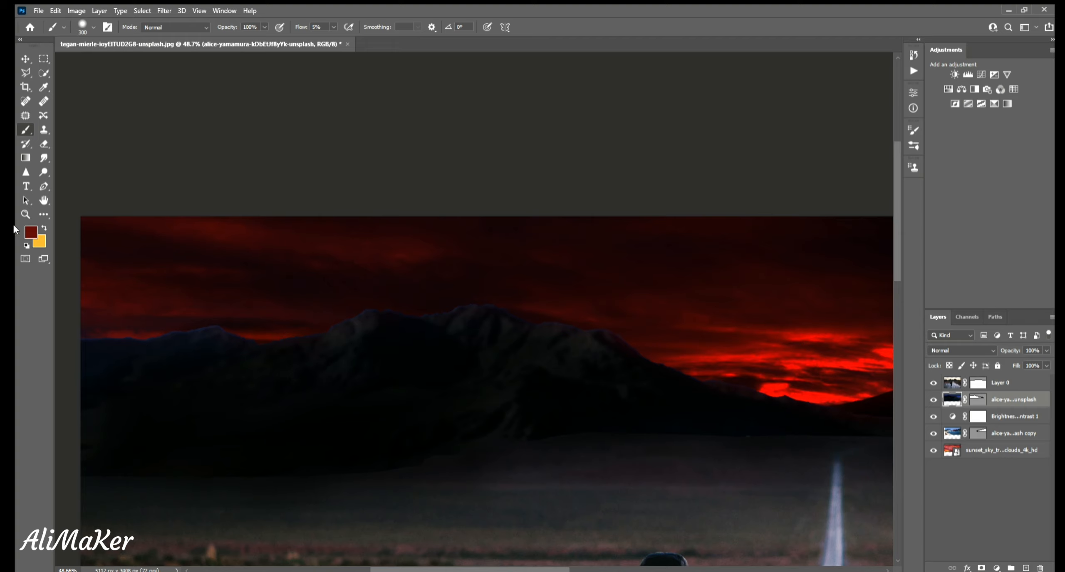
pyautogui.moveTo(557, 391)
pyautogui.mouseDown()
pyautogui.moveTo(643, 403)
pyautogui.moveTo(477, 377)
pyautogui.moveTo(539, 381)
pyautogui.moveTo(510, 400)
pyautogui.moveTo(367, 404)
pyautogui.mouseUp()
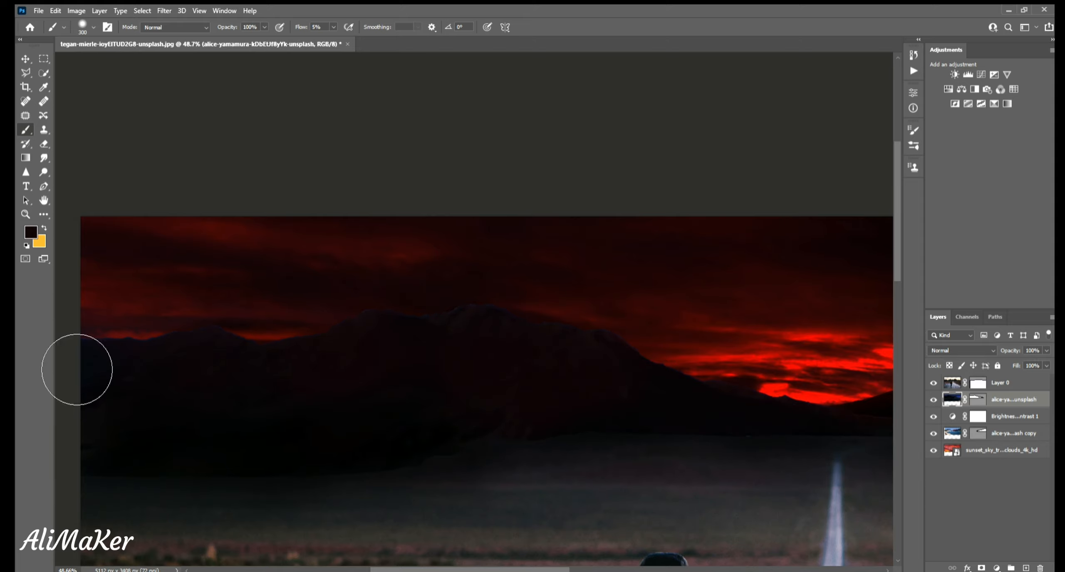
pyautogui.hotkey('ctrl', '0')
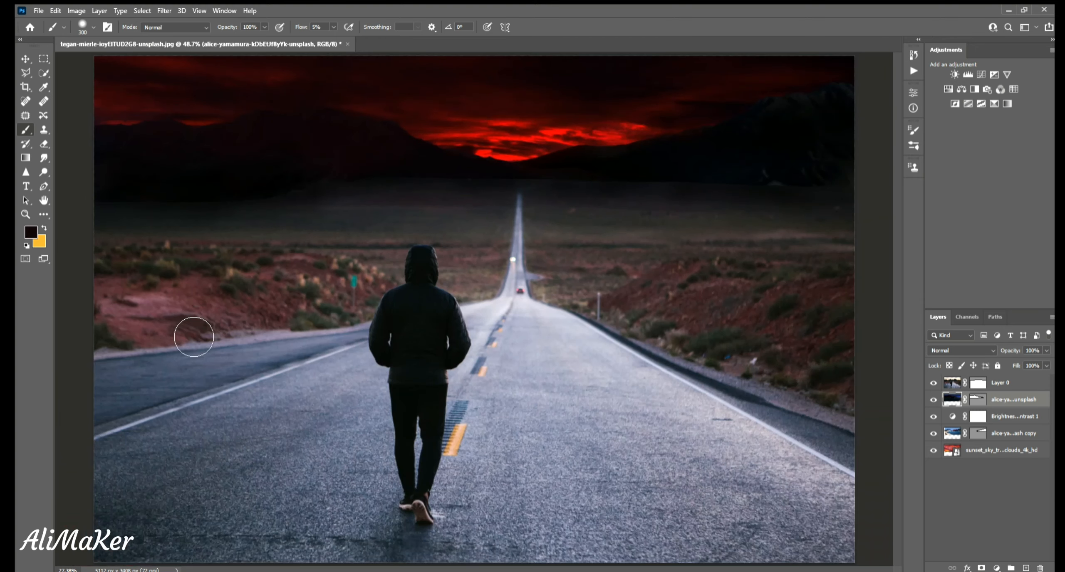
# Paint bright red sampled from the sunset softly over the road and the man on Layer 0, using a 1300 px brush
pyautogui.click(26, 60)
pyautogui.click(64, 178)
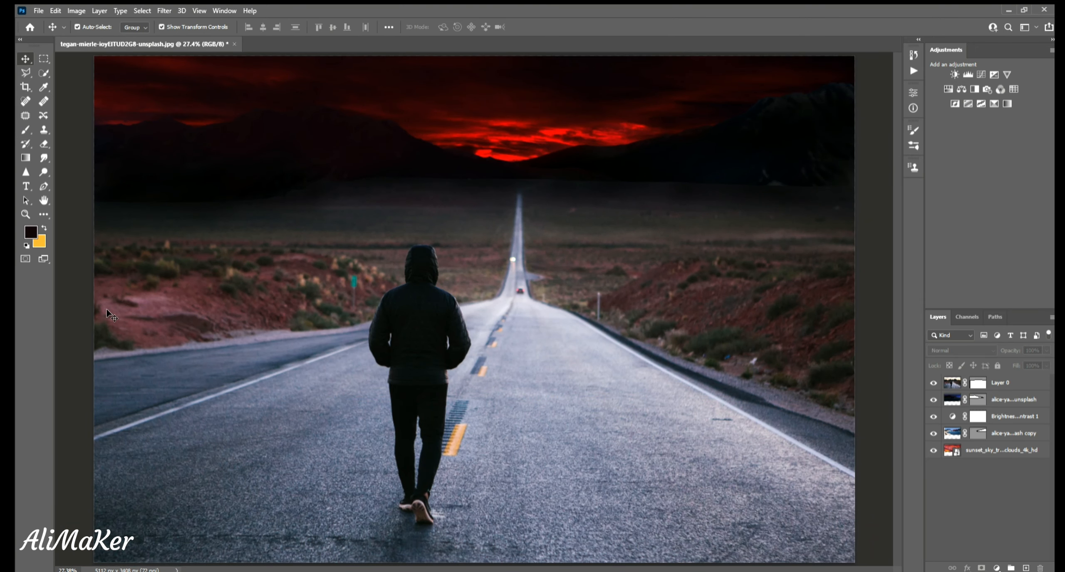
pyautogui.press('b')
pyautogui.click(946, 388)
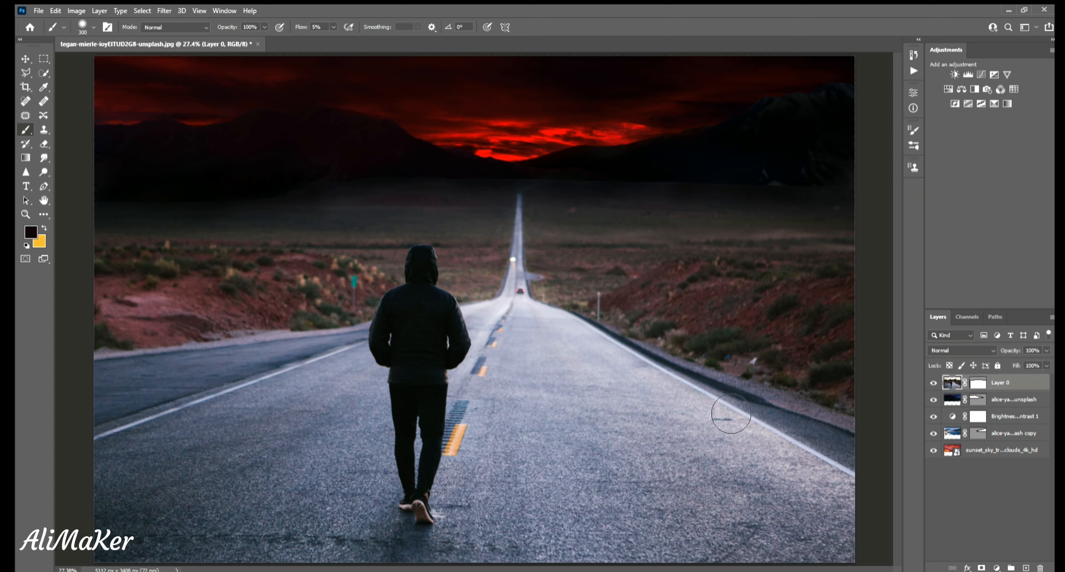
pyautogui.keyDown('alt'); pyautogui.click(513, 161); pyautogui.keyUp('alt')
pyautogui.press(']')
pyautogui.press(']')
pyautogui.press(']')
pyautogui.press(']')
pyautogui.press(']')
pyautogui.press(']')
pyautogui.press(']')
pyautogui.press(']')
pyautogui.press(']')
pyautogui.press(']')
pyautogui.moveTo(865, 562)
pyautogui.mouseDown()
pyautogui.moveTo(633, 425)
pyautogui.moveTo(588, 420)
pyautogui.moveTo(474, 486)
pyautogui.moveTo(309, 487)
pyautogui.moveTo(404, 471)
pyautogui.moveTo(559, 559)
pyautogui.mouseUp()
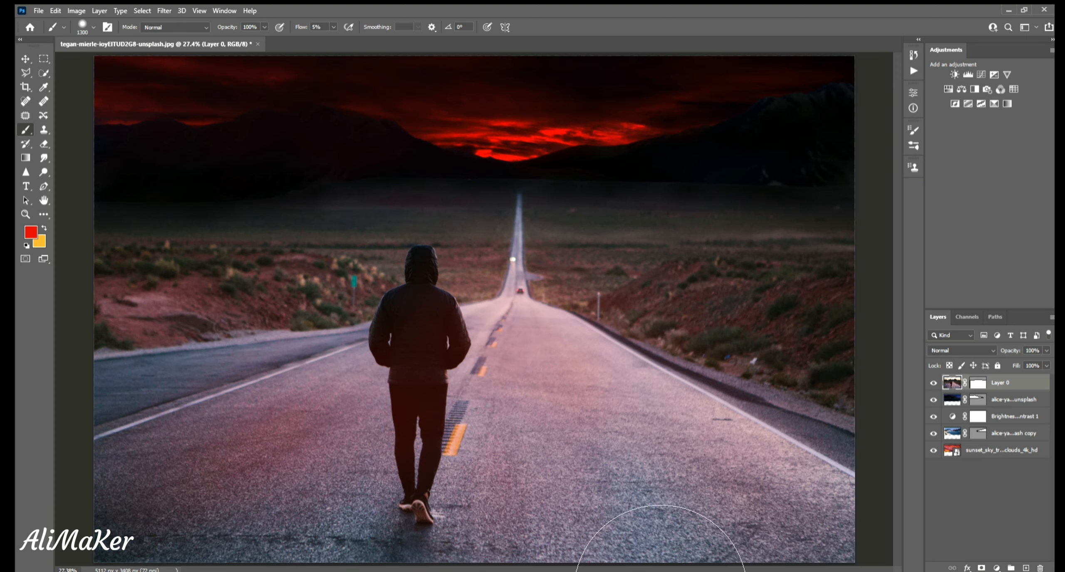
# Tint the distant stretch of road around the cars red with a 125 px soft brush
pyautogui.scroll(6, 518, 271)
pyautogui.press('[')
pyautogui.press('[')
pyautogui.press('[')
pyautogui.press('[')
pyautogui.press('[')
pyautogui.press('[')
pyautogui.press('[')
pyautogui.press('[')
pyautogui.press('[')
pyautogui.press('[')
pyautogui.press('[')
pyautogui.press('[')
pyautogui.press('[')
pyautogui.press('[')
pyautogui.press('[')
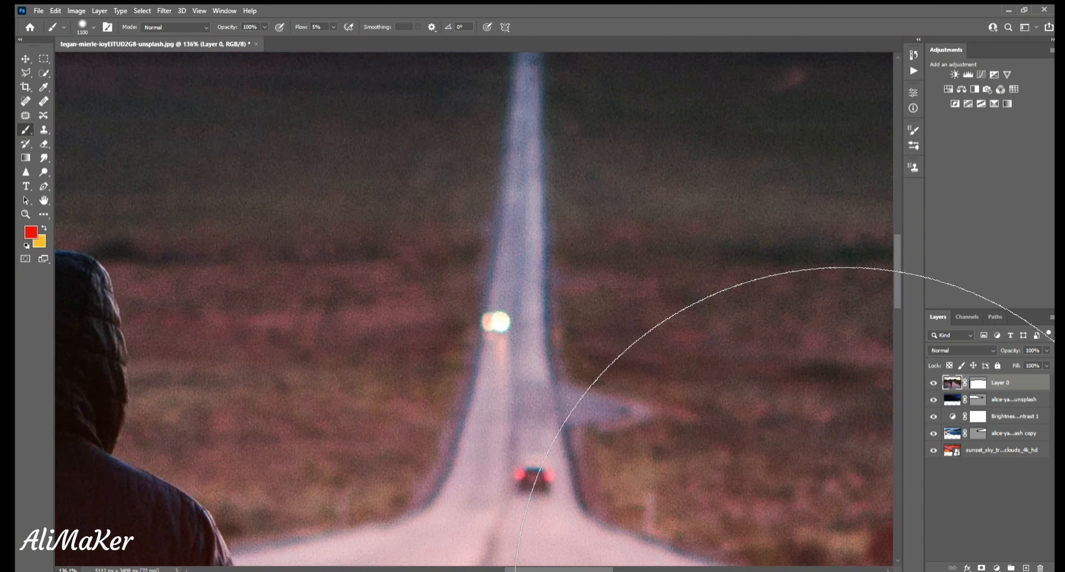
pyautogui.moveTo(514, 312); pyautogui.dragTo(495, 505)
pyautogui.scroll(-8, 455, 302)
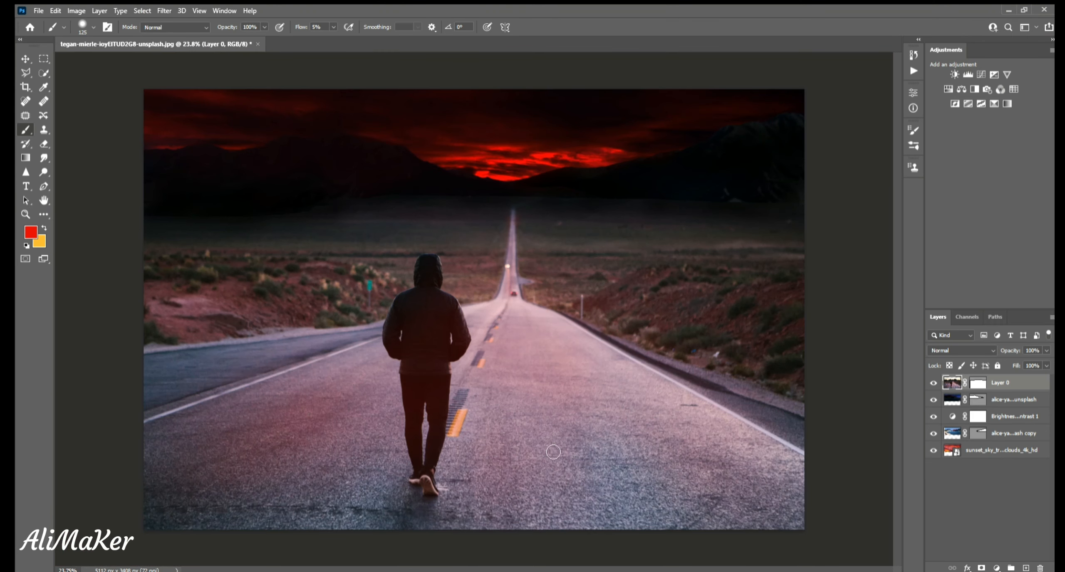
# Spread the soft red tint over the road and verge left of the man with a 900 px brush
pyautogui.press(']')
pyautogui.press(']')
pyautogui.press(']')
pyautogui.press(']')
pyautogui.press(']')
pyautogui.press(']')
pyautogui.press(']')
pyautogui.press(']')
pyautogui.press(']')
pyautogui.press(']')
pyautogui.press(']')
pyautogui.moveTo(378, 414); pyautogui.dragTo(186, 431)
pyautogui.scroll(-3, 510, 436)
pyautogui.scroll(6, 437, 215)
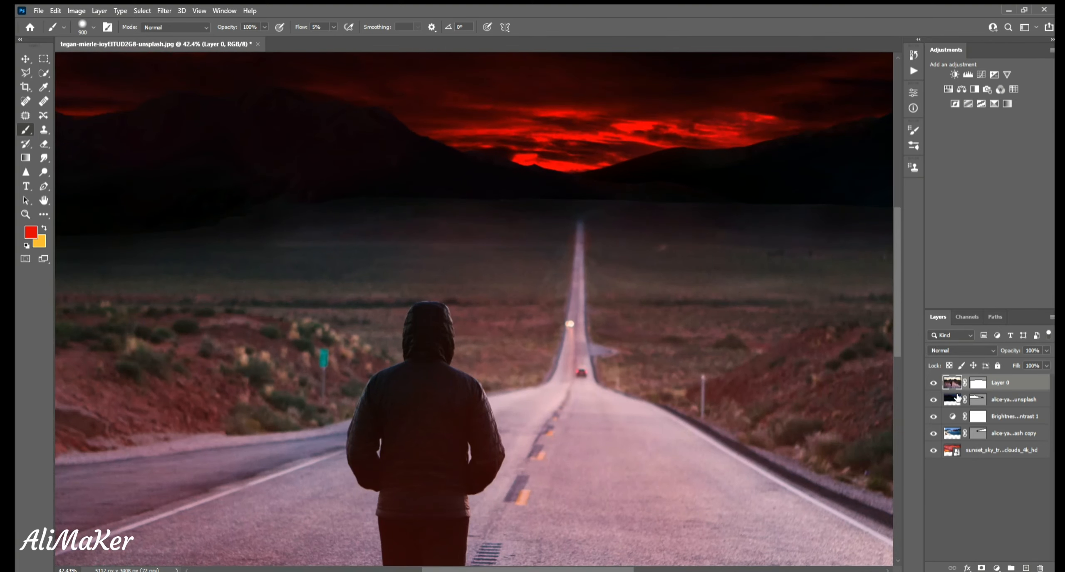
# Tint the left mountain's ridge softly red on its own layer, using a 250 px brush at 5% flow
pyautogui.click(958, 399)
pyautogui.scroll(5, 356, 95)
pyautogui.press('[')
pyautogui.press('[')
pyautogui.press('[')
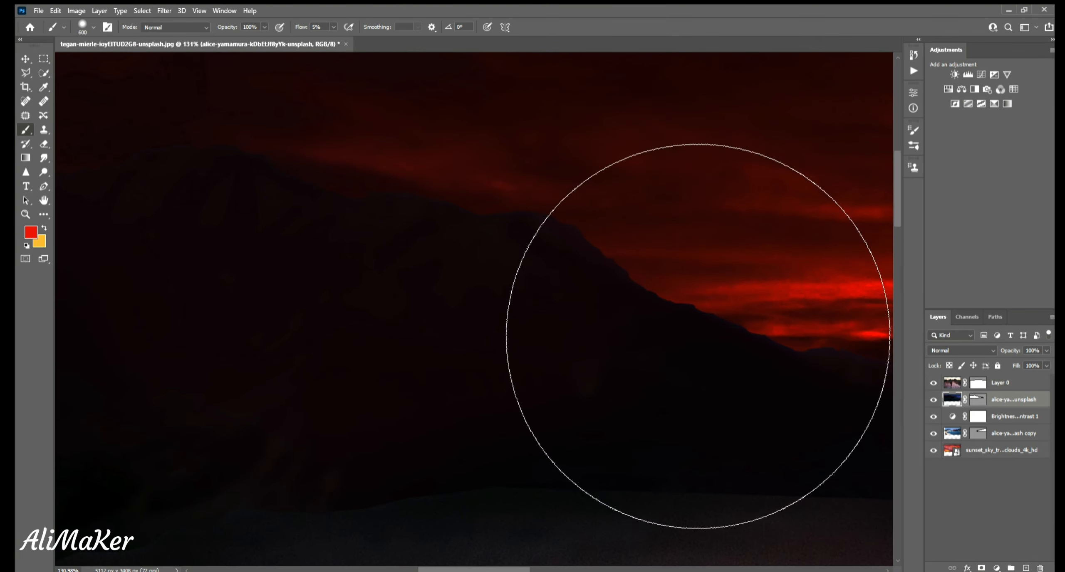
pyautogui.press('[')
pyautogui.press('[')
pyautogui.press('[')
pyautogui.press('[')
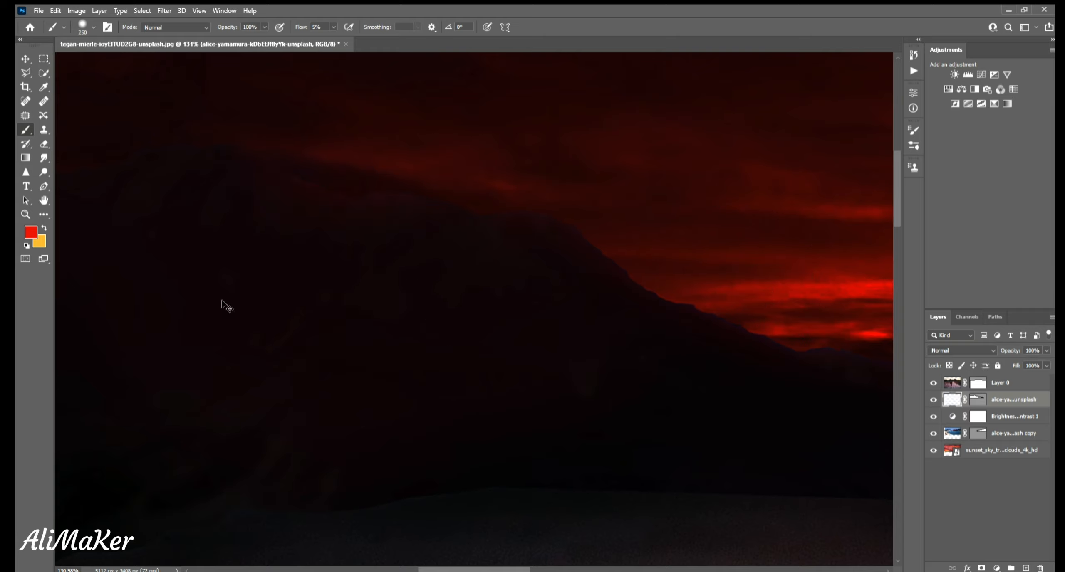
pyautogui.scroll(-5, 584, 341)
pyautogui.scroll(8, 584, 341)
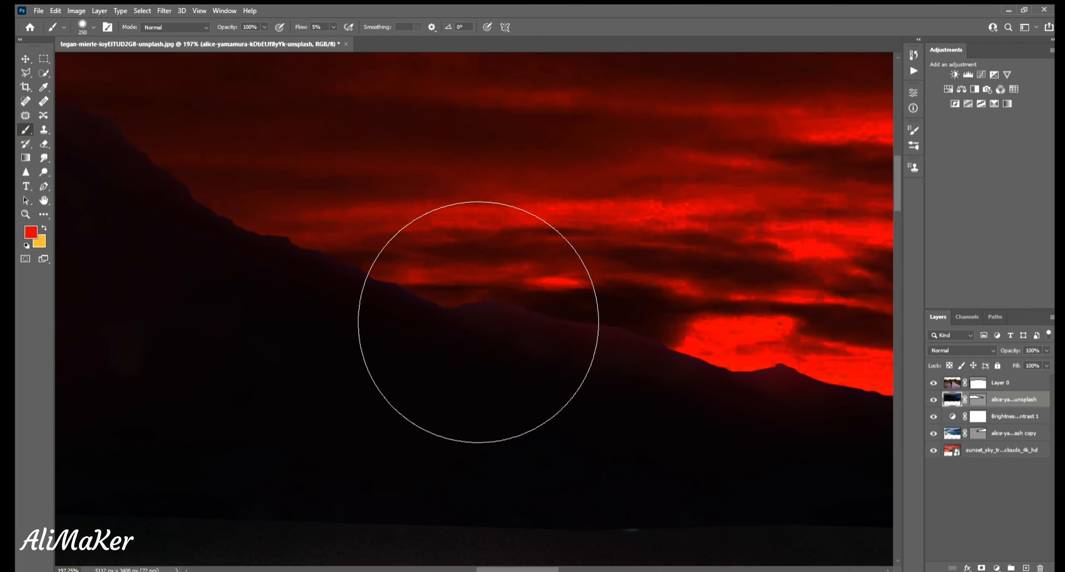
pyautogui.moveTo(634, 379); pyautogui.dragTo(271, 306)
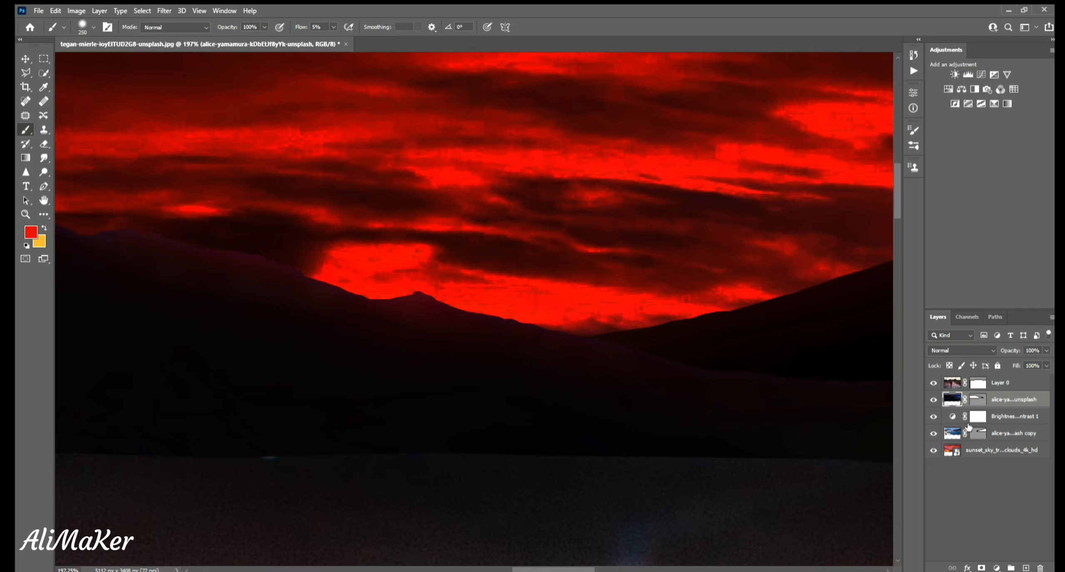
# Tint the right mountain's slopes softly red on the mountain copy layer with the 250 px brush
pyautogui.click(1007, 433)
pyautogui.moveTo(578, 466); pyautogui.dragTo(472, 379)
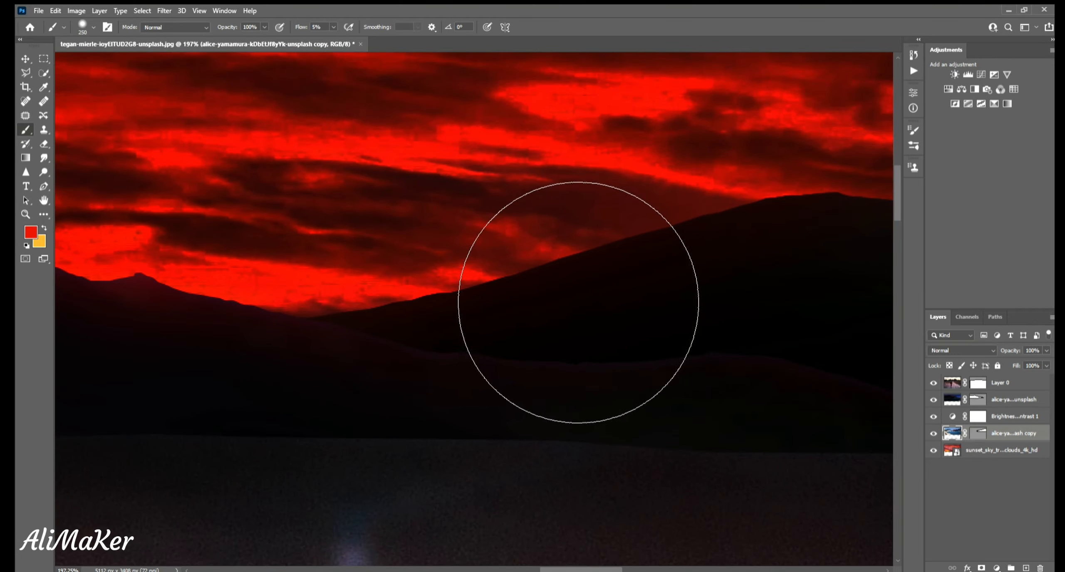
pyautogui.moveTo(688, 384)
pyautogui.mouseDown()
pyautogui.moveTo(446, 414)
pyautogui.moveTo(379, 435)
pyautogui.mouseUp()
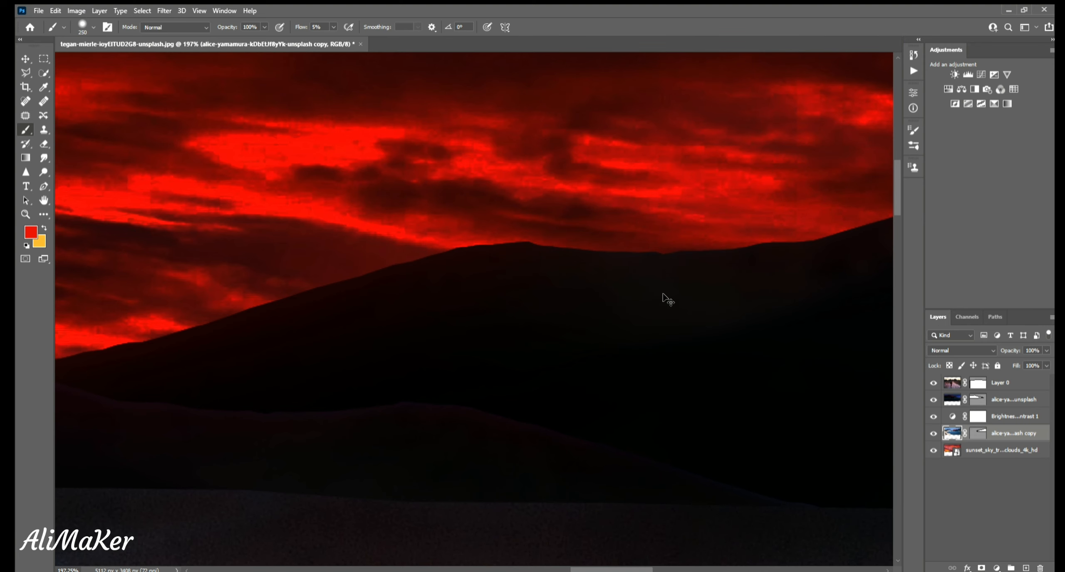
pyautogui.hotkey('ctrl', '0')
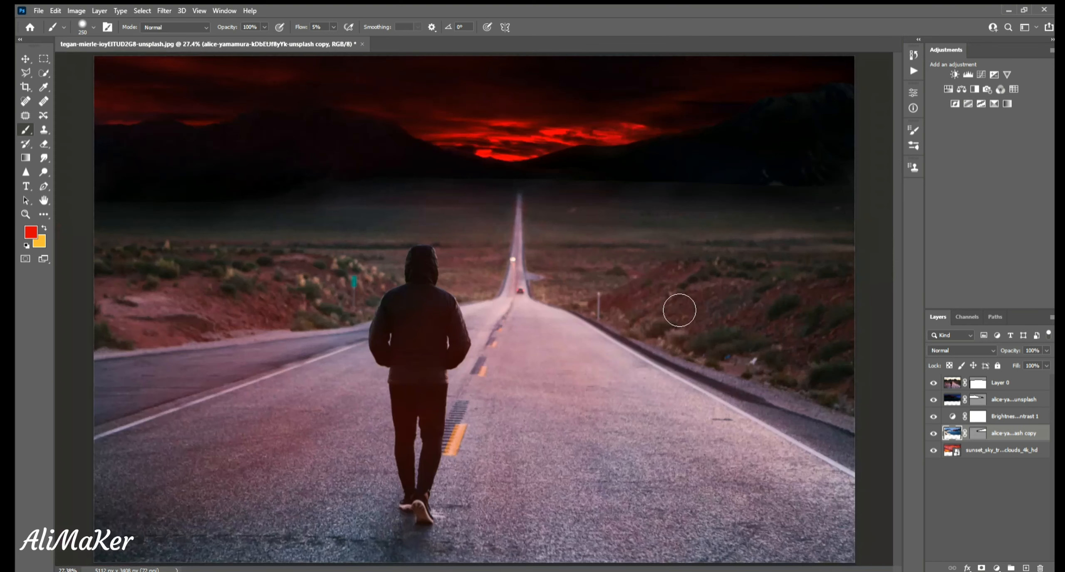
# Apply Gaussian Blur to the sunset sky layer as a smart filter
pyautogui.click(953, 450)
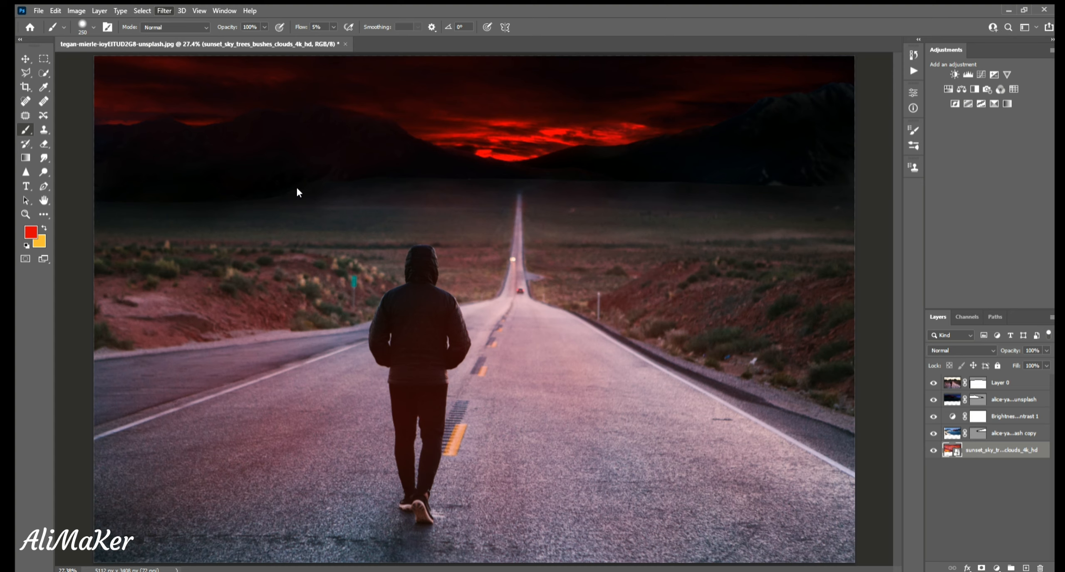
pyautogui.press('h')
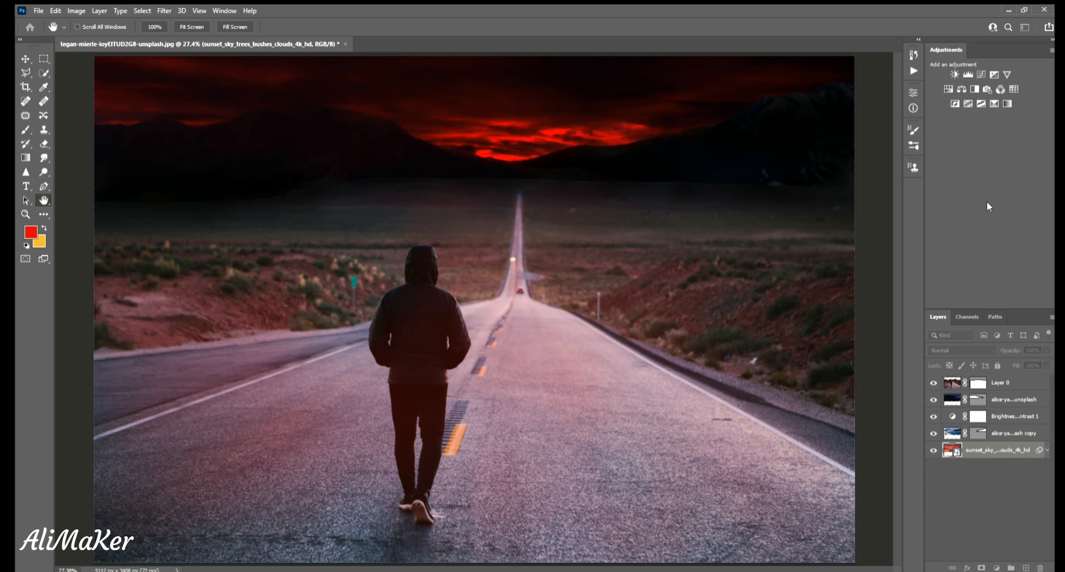
pyautogui.press('b')
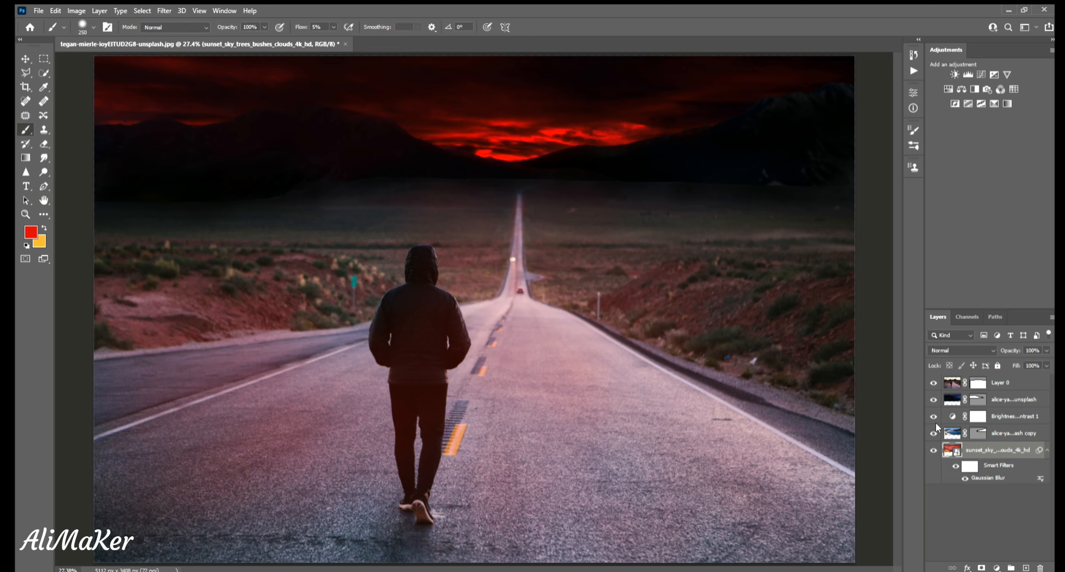
# Paint softly over the far-right mountain peak on the mountain copy layer with the 250 px brush
pyautogui.click(950, 432)
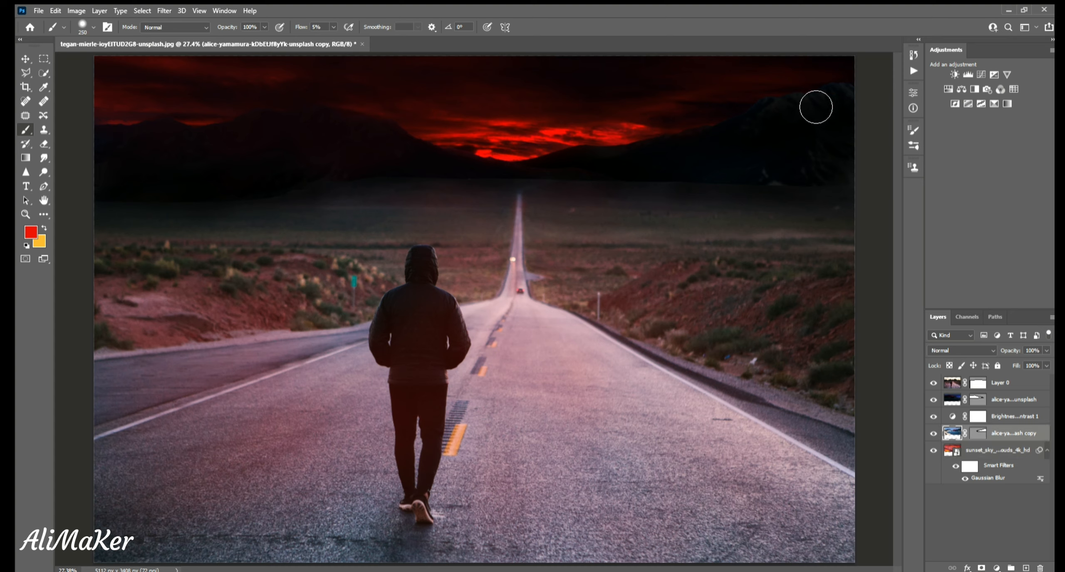
pyautogui.moveTo(816, 107)
pyautogui.mouseDown()
pyautogui.moveTo(847, 99)
pyautogui.moveTo(788, 112)
pyautogui.moveTo(771, 168)
pyautogui.mouseUp()
# Try tinting the plain and the road on Layer 0 red with an 800 px soft brush
pyautogui.press(']')
pyautogui.press(']')
pyautogui.press(']')
pyautogui.press(']')
pyautogui.press(']')
pyautogui.press(']')
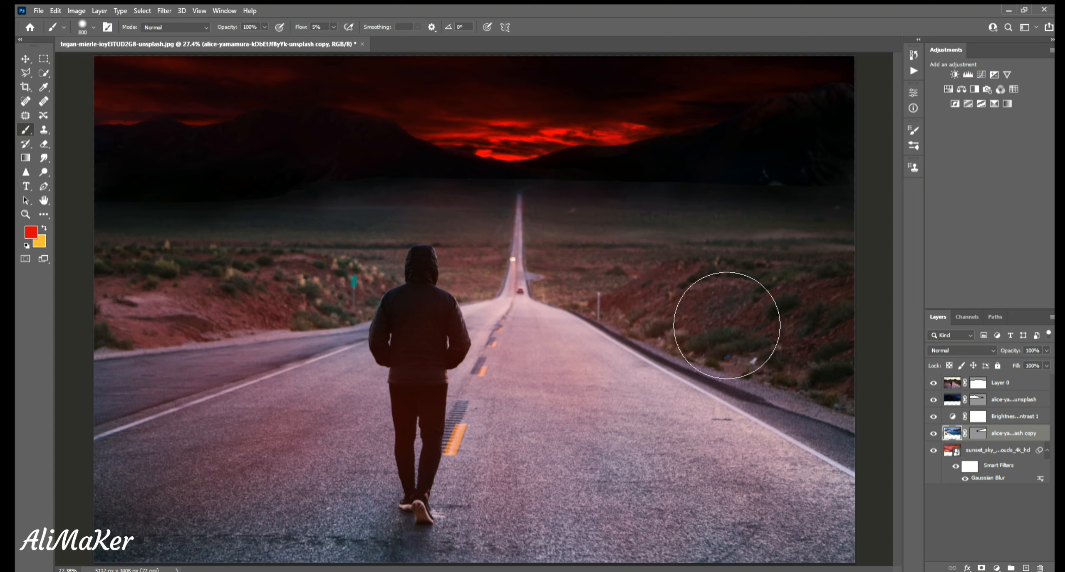
pyautogui.click(951, 382)
pyautogui.moveTo(723, 254); pyautogui.dragTo(584, 366)
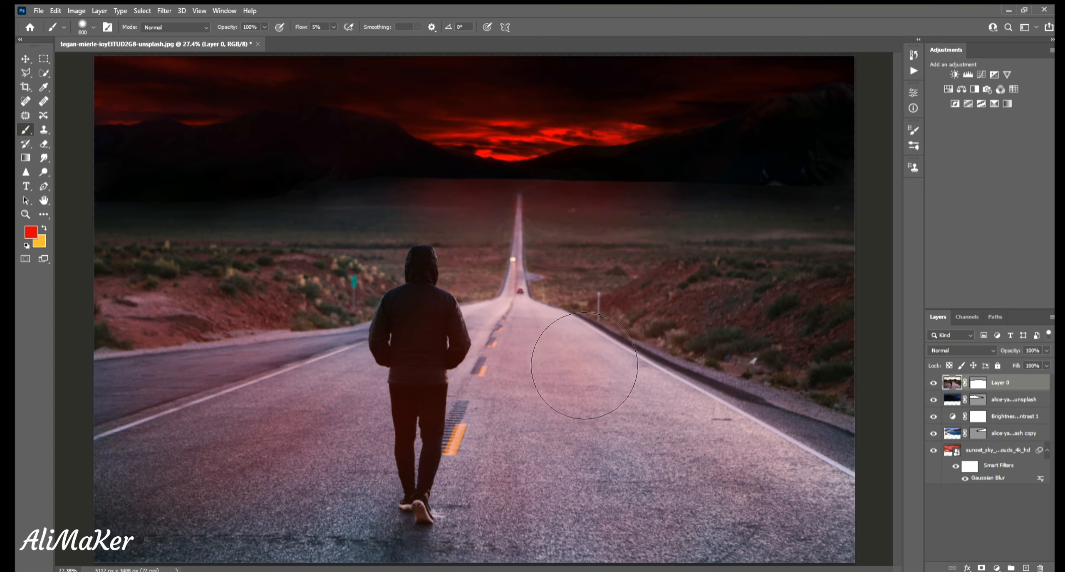
pyautogui.hotkey('ctrl', 'z')
pyautogui.click(25, 59)
pyautogui.click(74, 100)
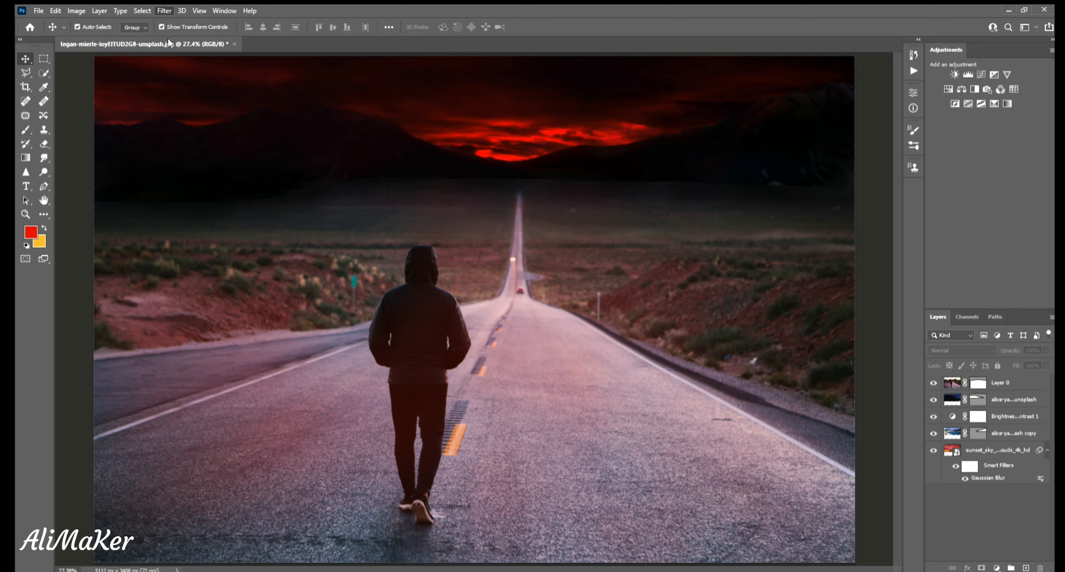
pyautogui.hotkey('ctrl', 'a')
pyautogui.press('w')
pyautogui.hotkey('ctrl', 'd')
pyautogui.press('v')
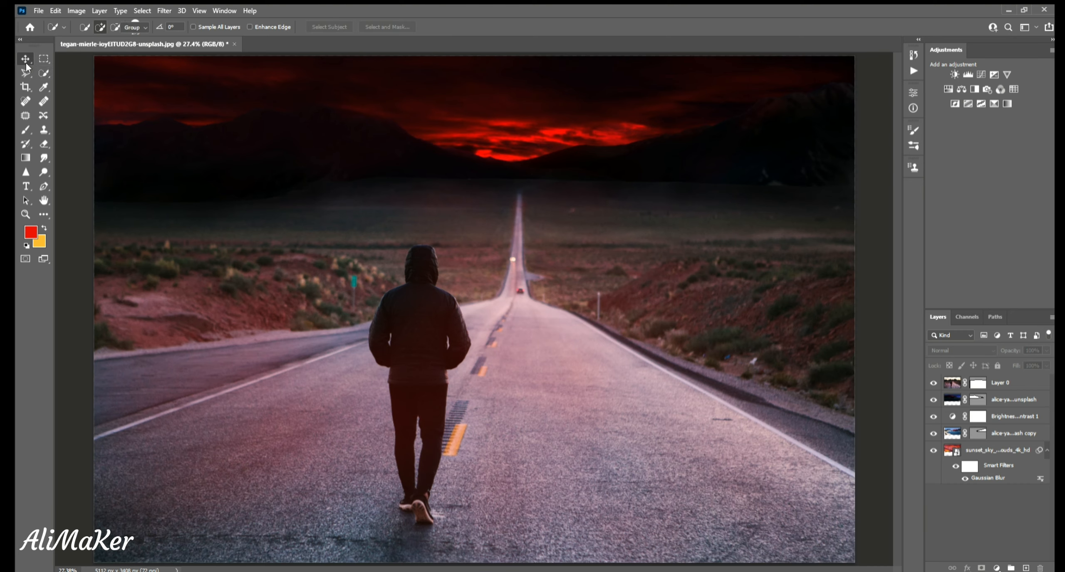
# Try an Exposure adjustment layer above Layer 0, and delete it with its mask
pyautogui.click(948, 383)
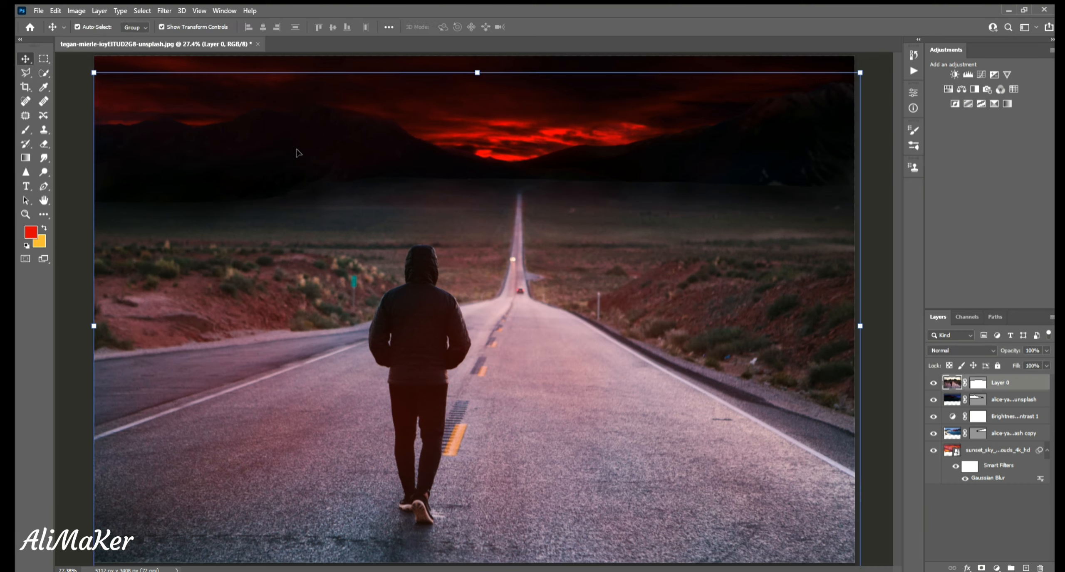
pyautogui.click(881, 319)
pyautogui.click(994, 74)
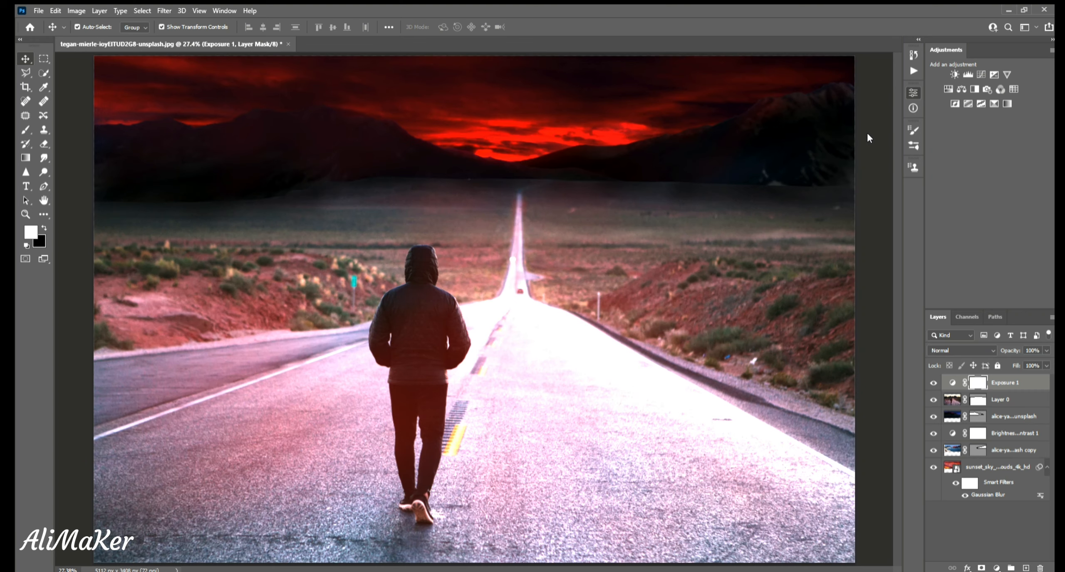
pyautogui.hotkey('ctrl', 'i')
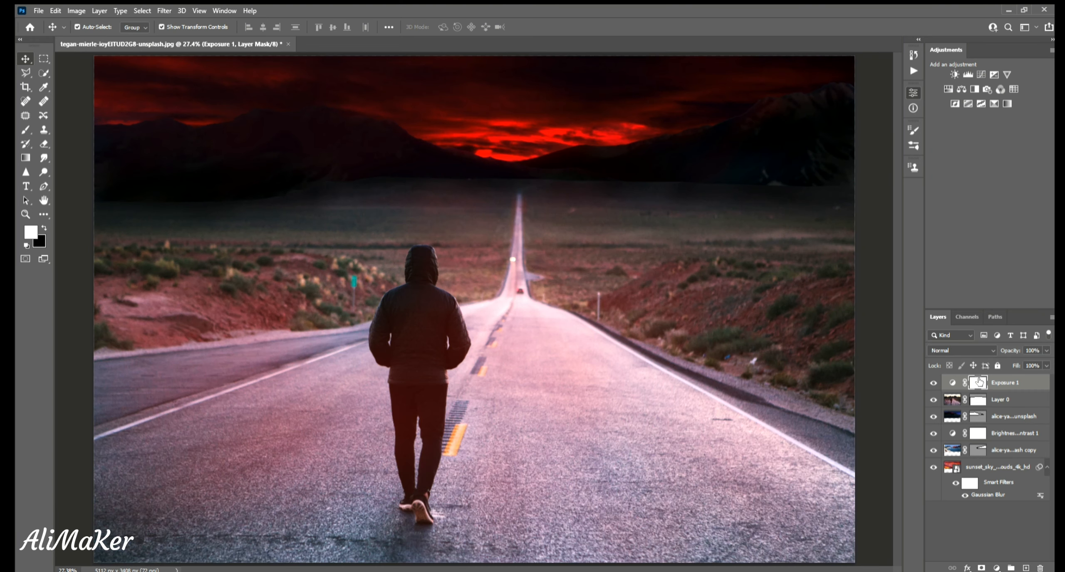
pyautogui.press('Delete')
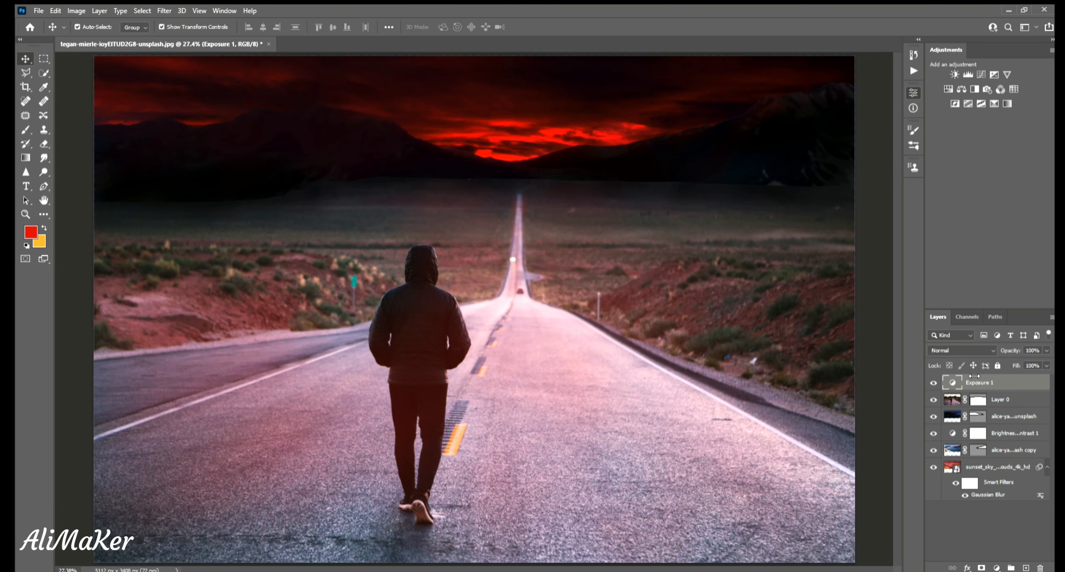
pyautogui.press('Delete')
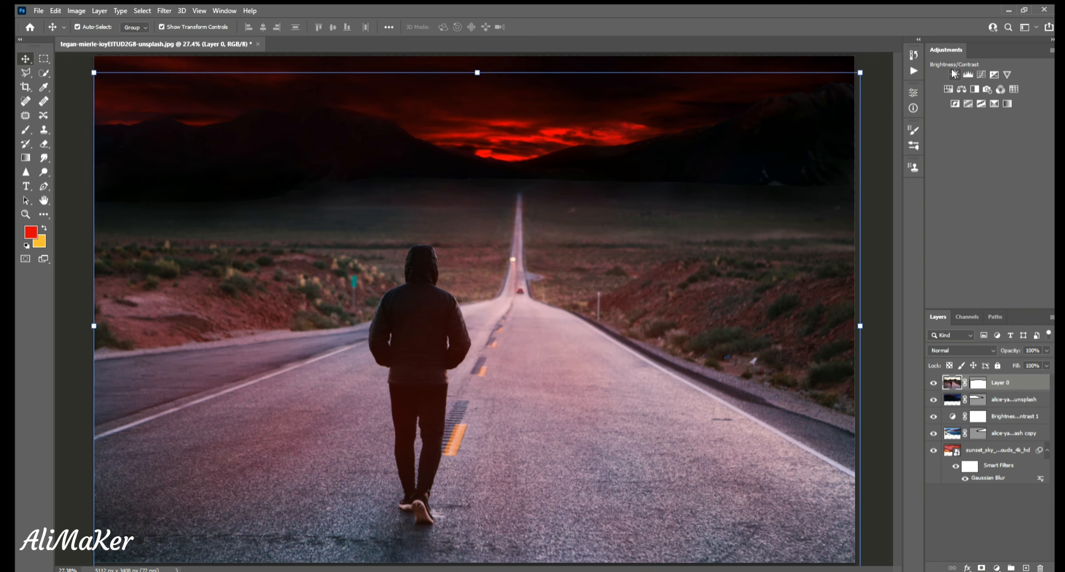
# Apply a filter to Layer 0 that deepens the shadows, adds contrast and warms the road's colours
pyautogui.click(874, 189)
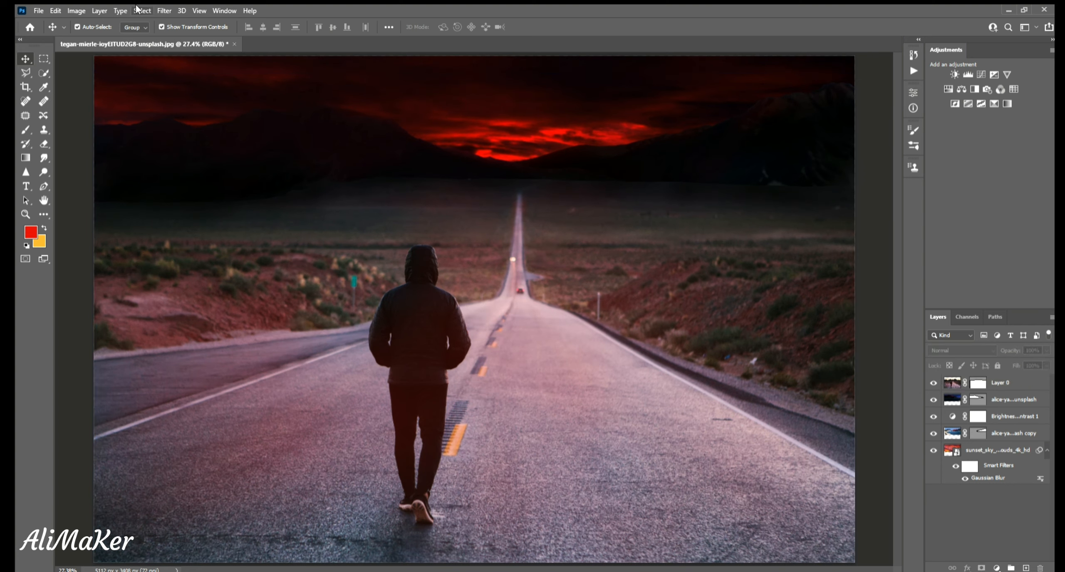
pyautogui.click(948, 378)
pyautogui.click(164, 11)
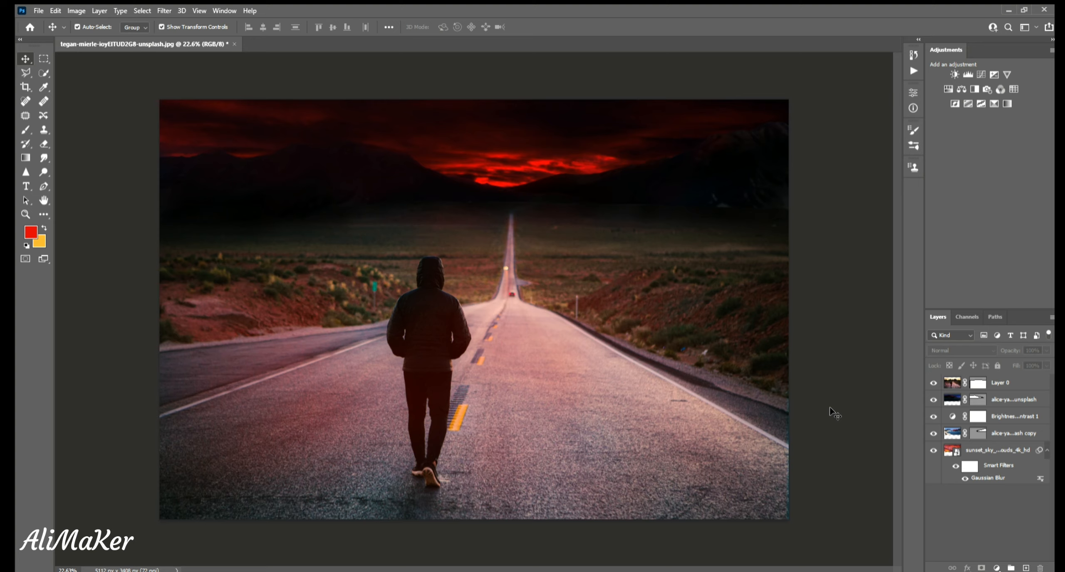
# Compare the image with and without the filter on Layer 0, keeping the filtered version
pyautogui.press('ctrl')
pyautogui.hotkey('ctrl', 'z')
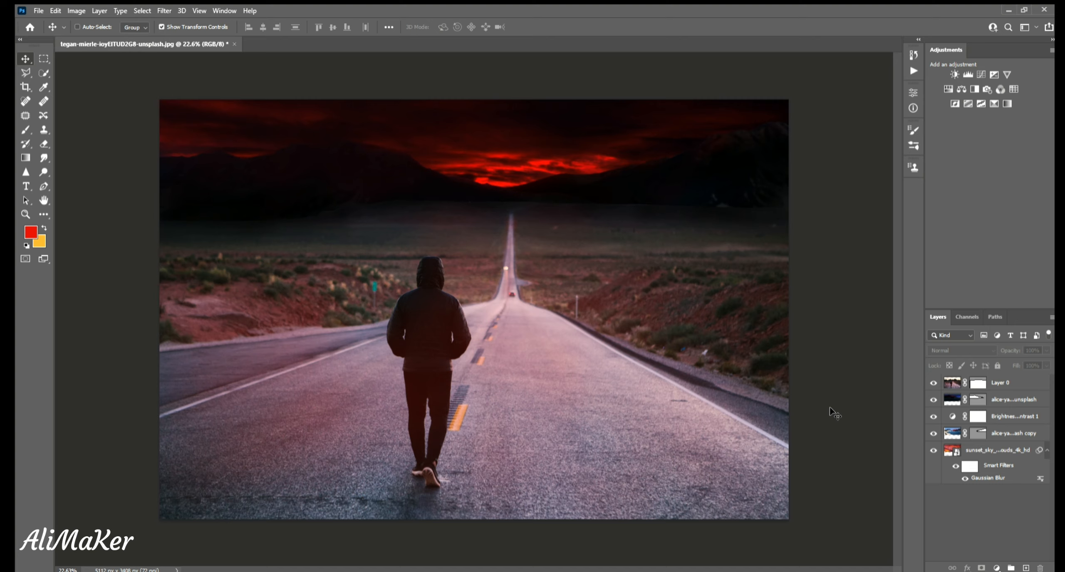
pyautogui.hotkey('ctrl', 'z')
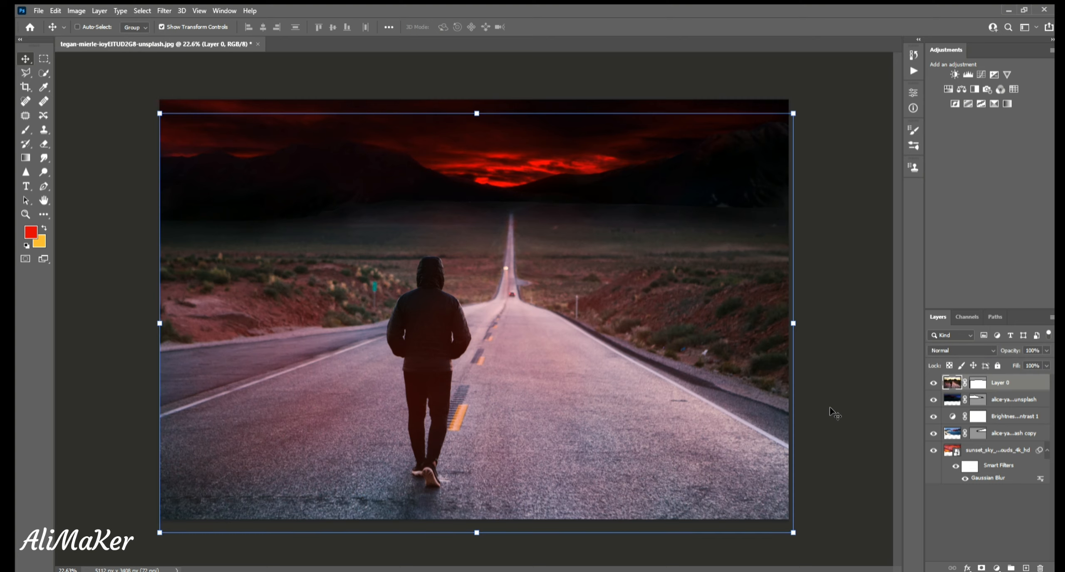
pyautogui.hotkey('ctrl', 'z')
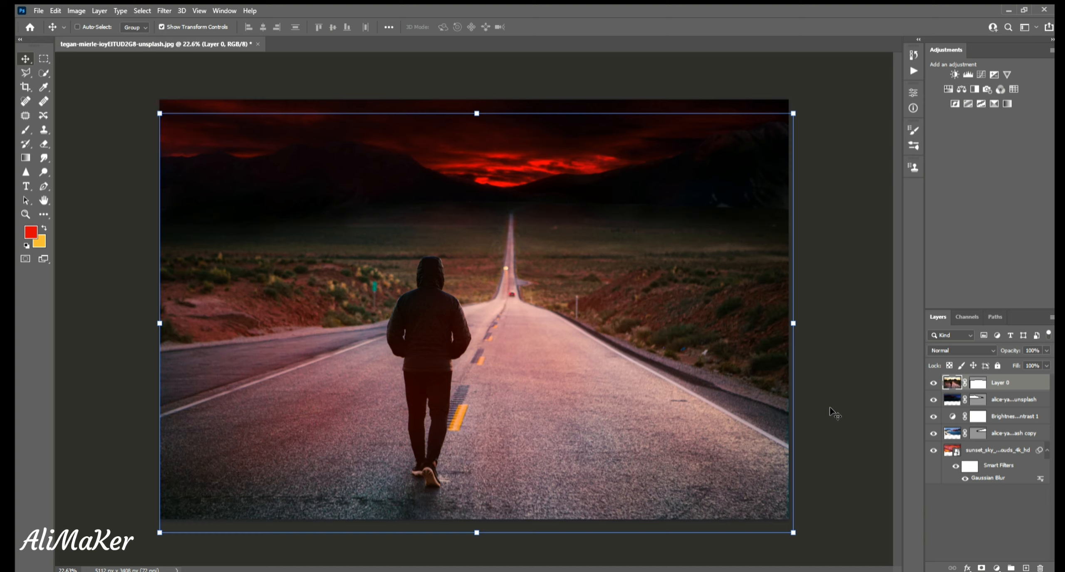
pyautogui.keyDown('ctrl'); pyautogui.click(830, 407); pyautogui.keyUp('ctrl')
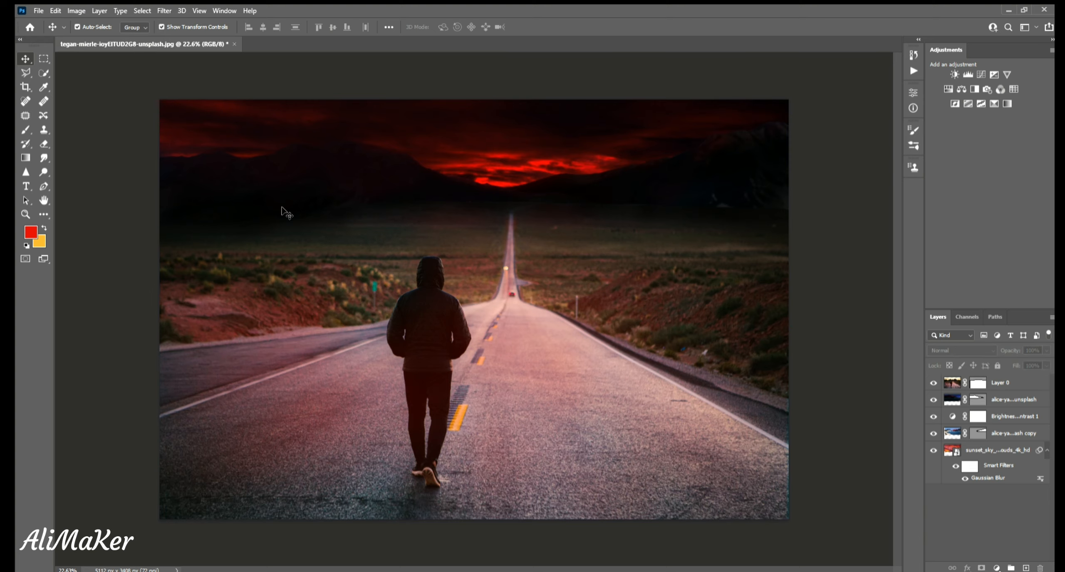